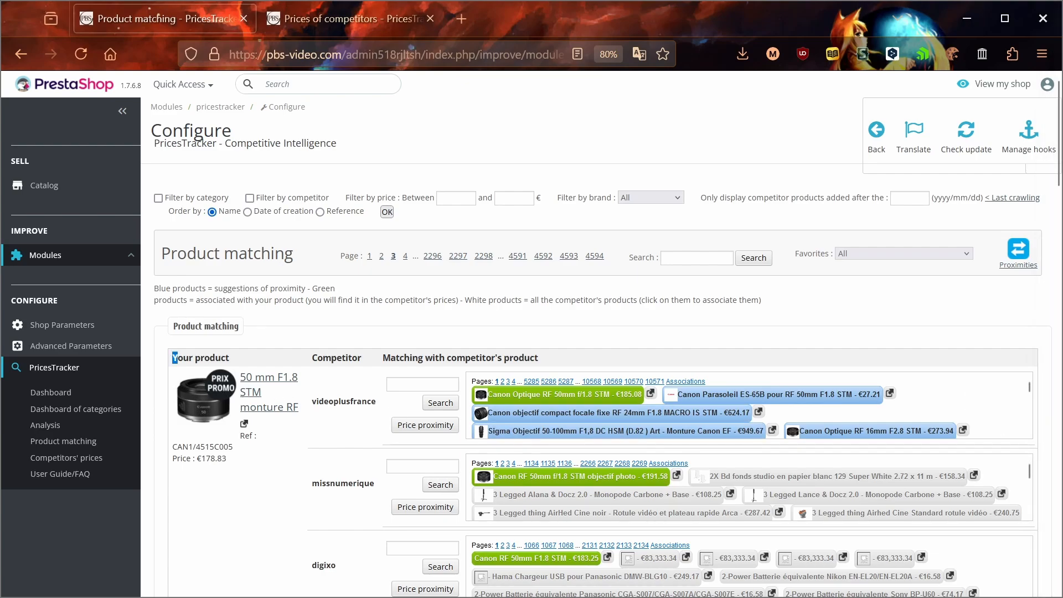
Review the matching table, then associate the 2X Bd fonds studio backdrop with the lens and undo it.
left_click_drag(174, 358, 231, 359)
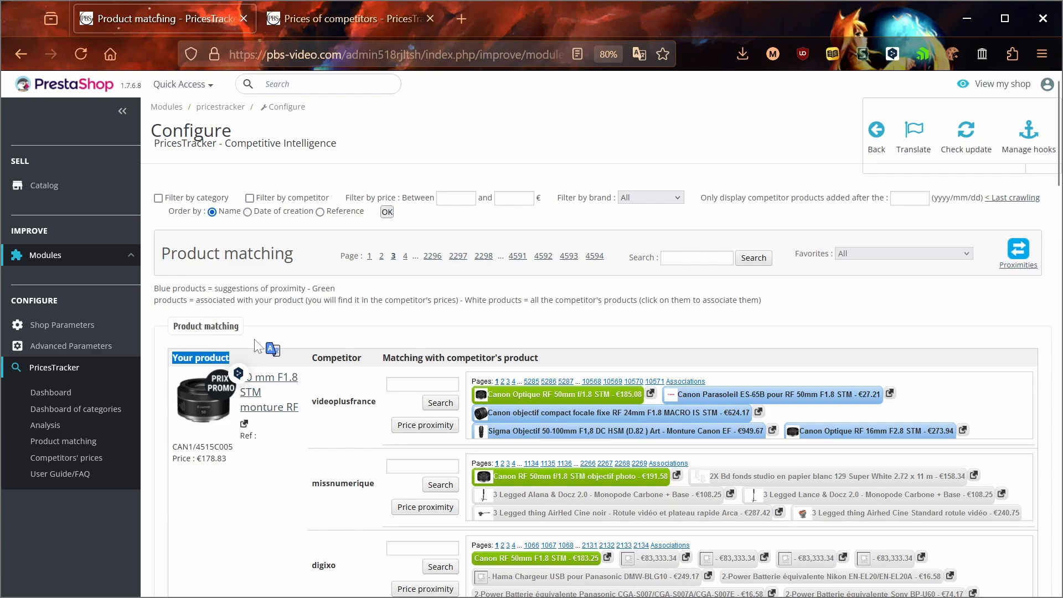
left_click(325, 350)
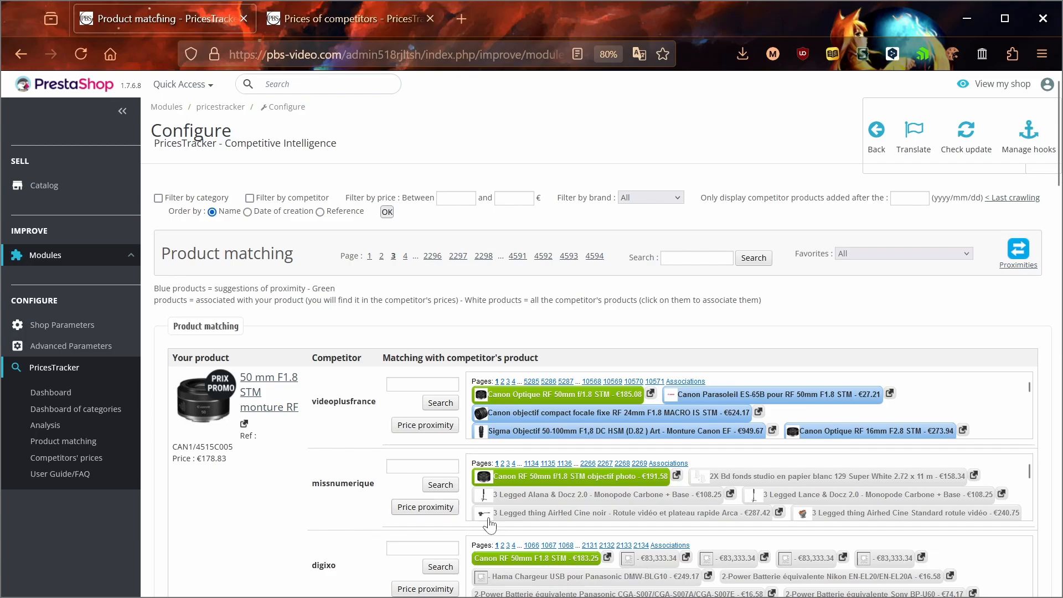
scroll(328, 505, "down", 3)
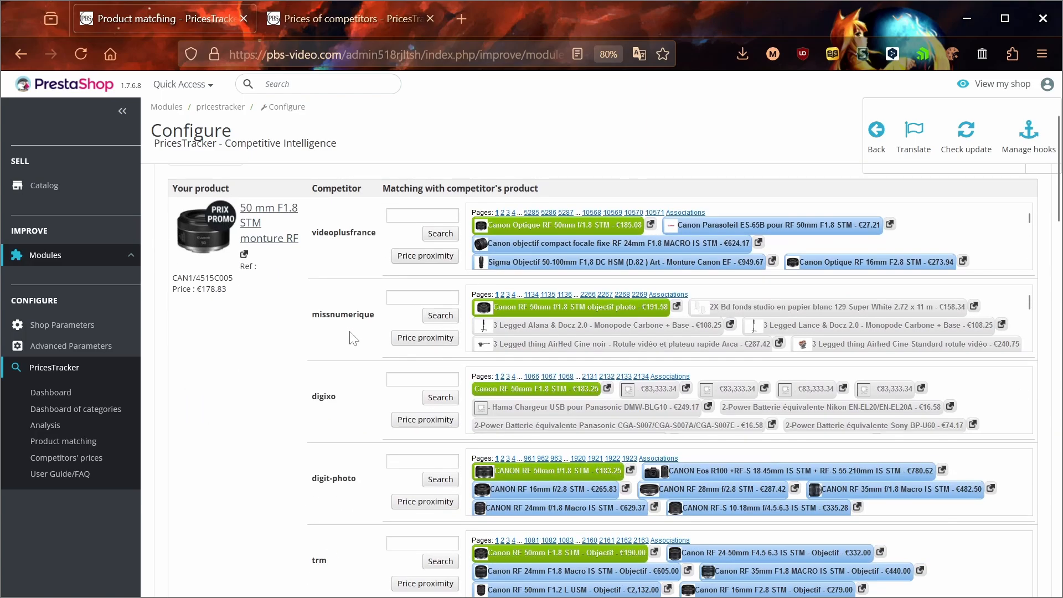
scroll(620, 435, "down", 2)
scroll(521, 406, "up", 5)
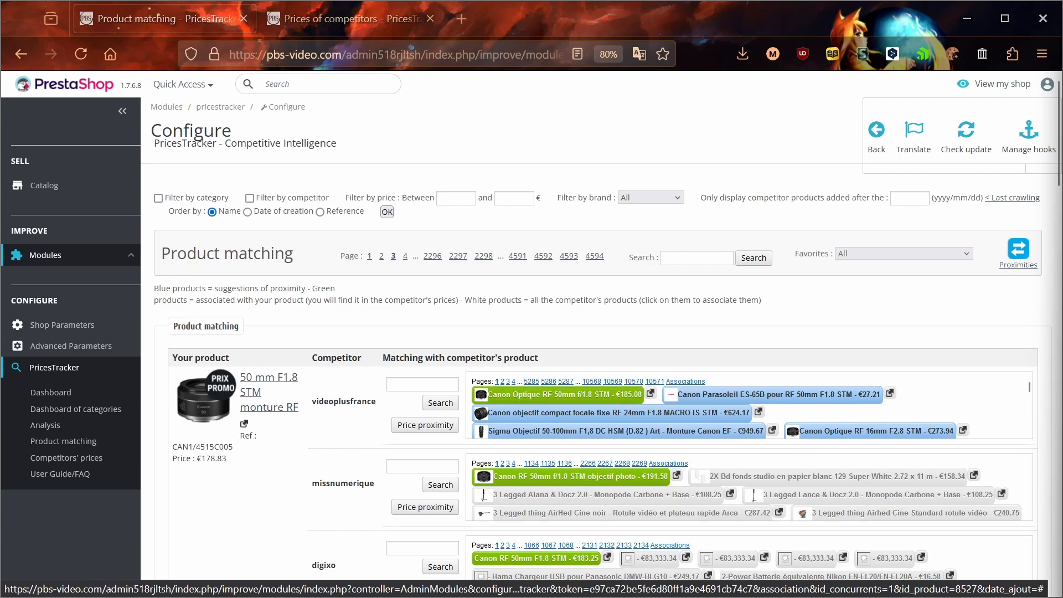
left_click(774, 479)
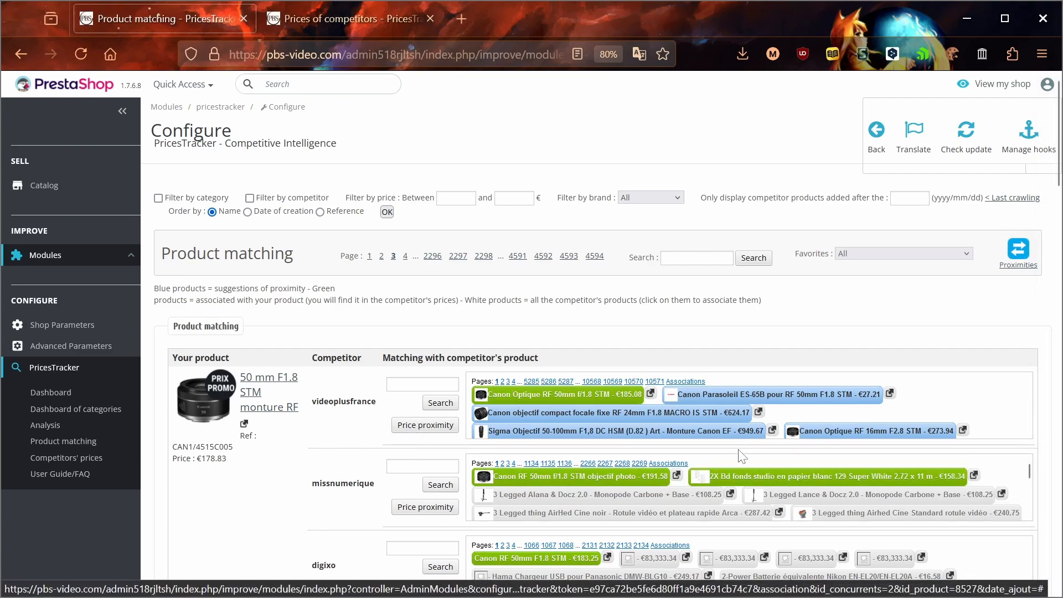
left_click(774, 480)
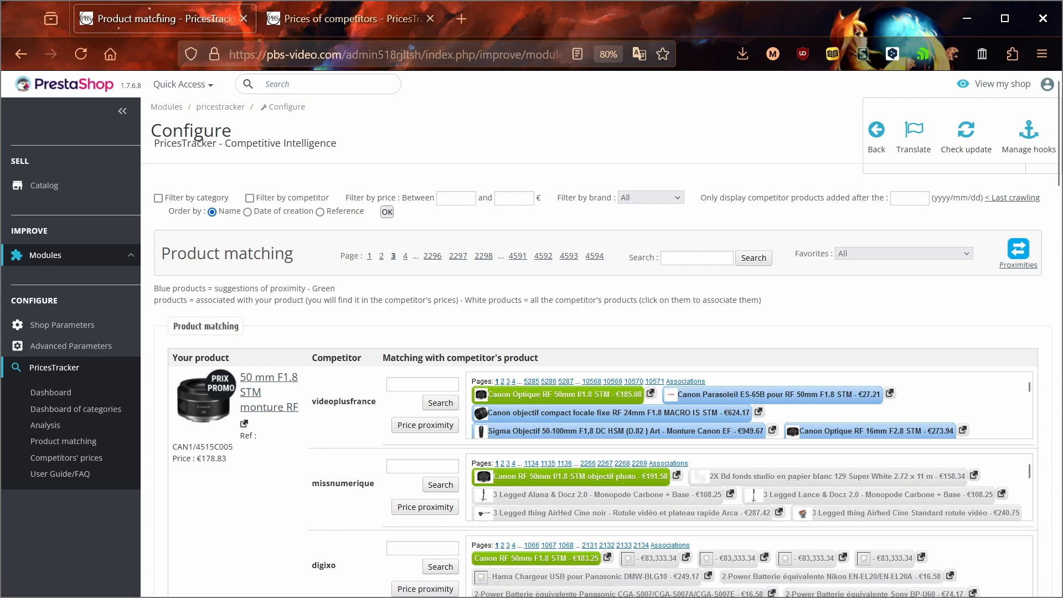
Show page 2 of videoplusfrance's associated products, then open the Prices of competitors comparison.
left_click(685, 380)
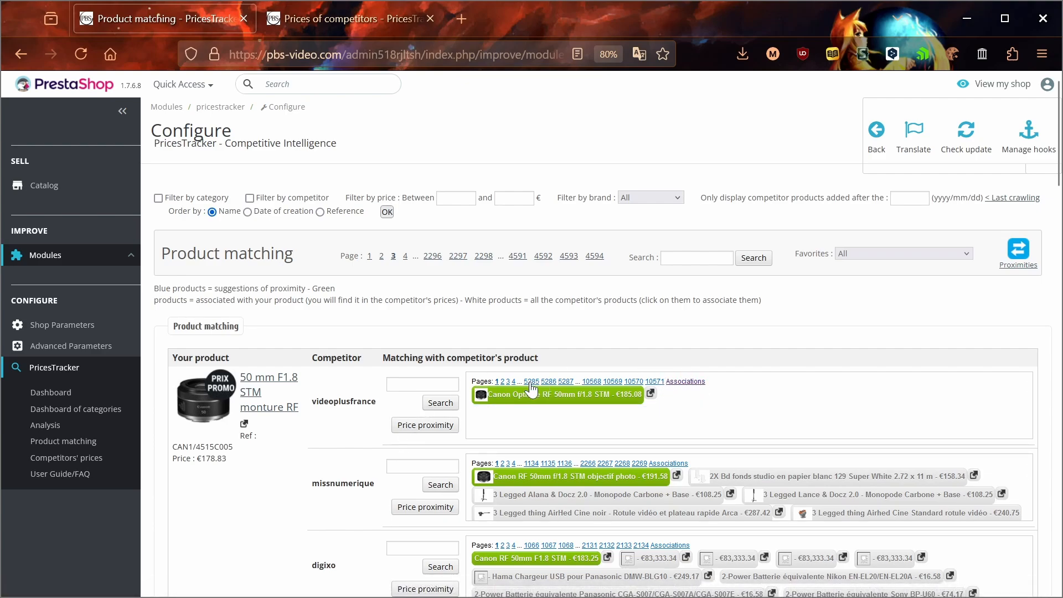
left_click(502, 382)
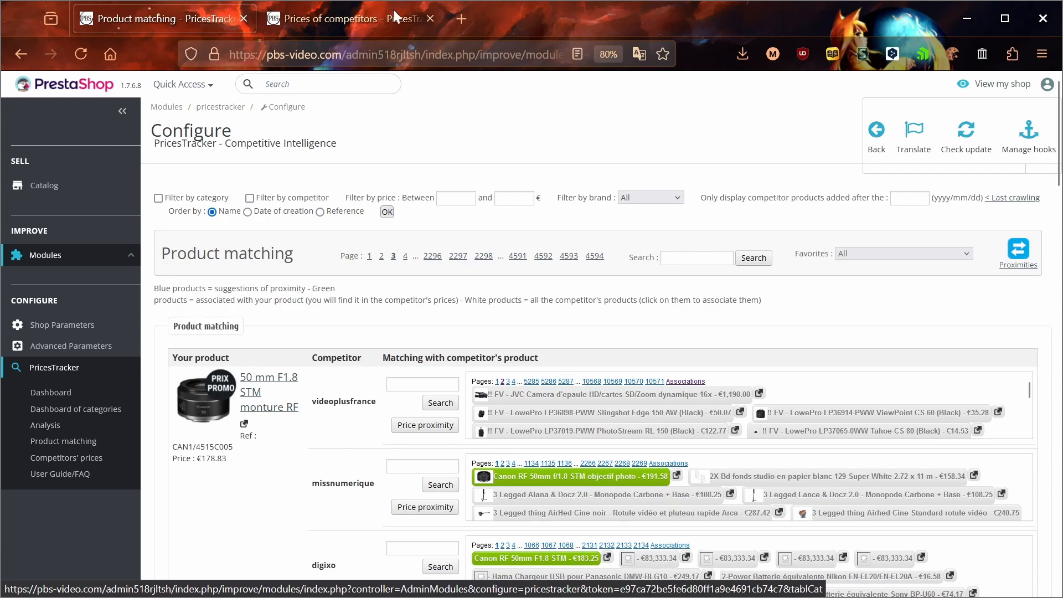
left_click(347, 19)
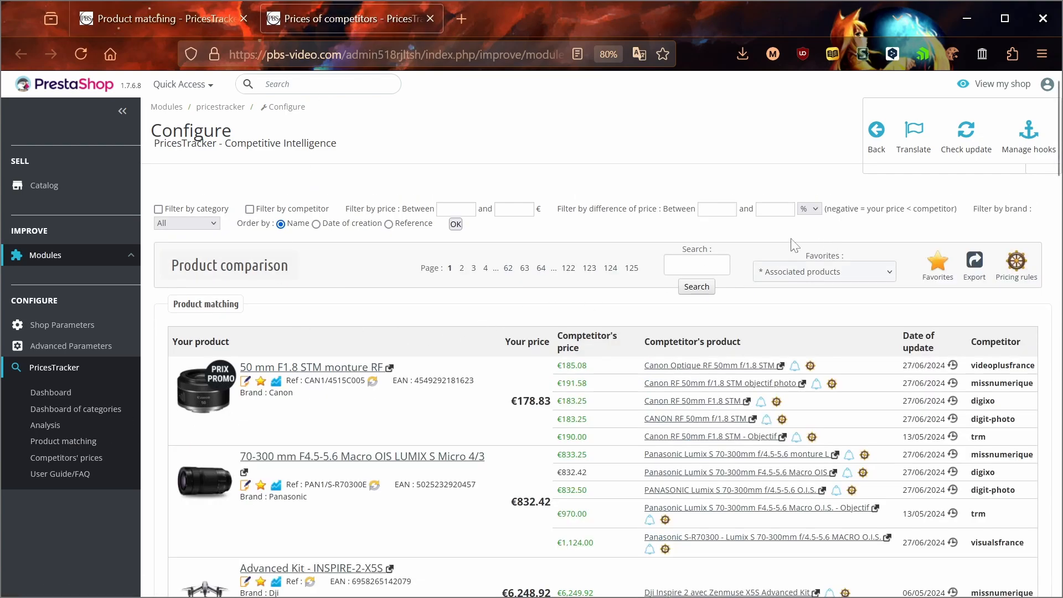
Search the comparison table for the lens's copied reference CAN1/4515C005.
left_click(696, 265)
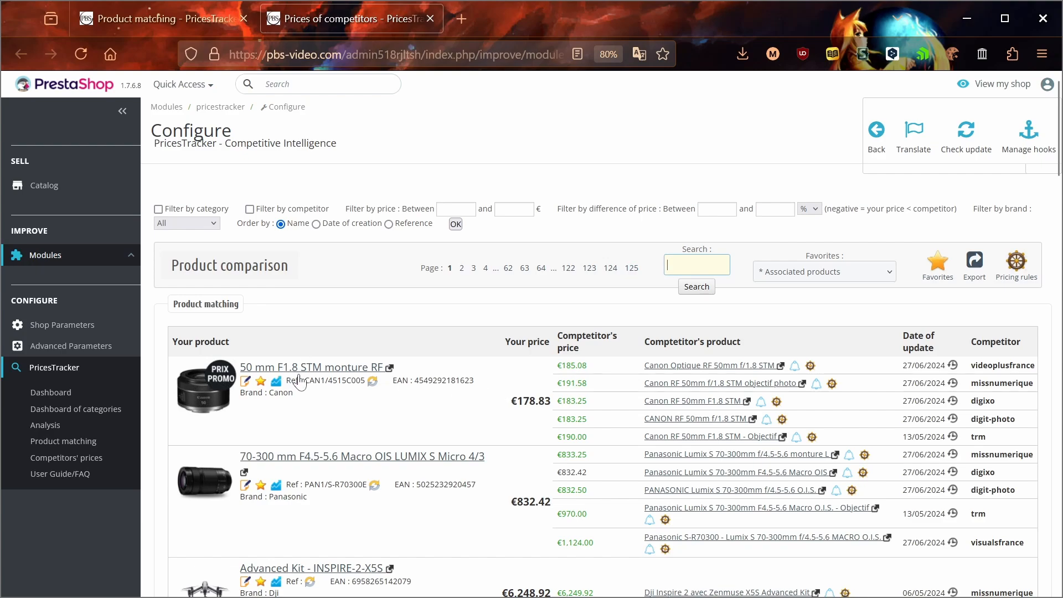
left_click_drag(305, 381, 365, 380)
key("ctrl+c")
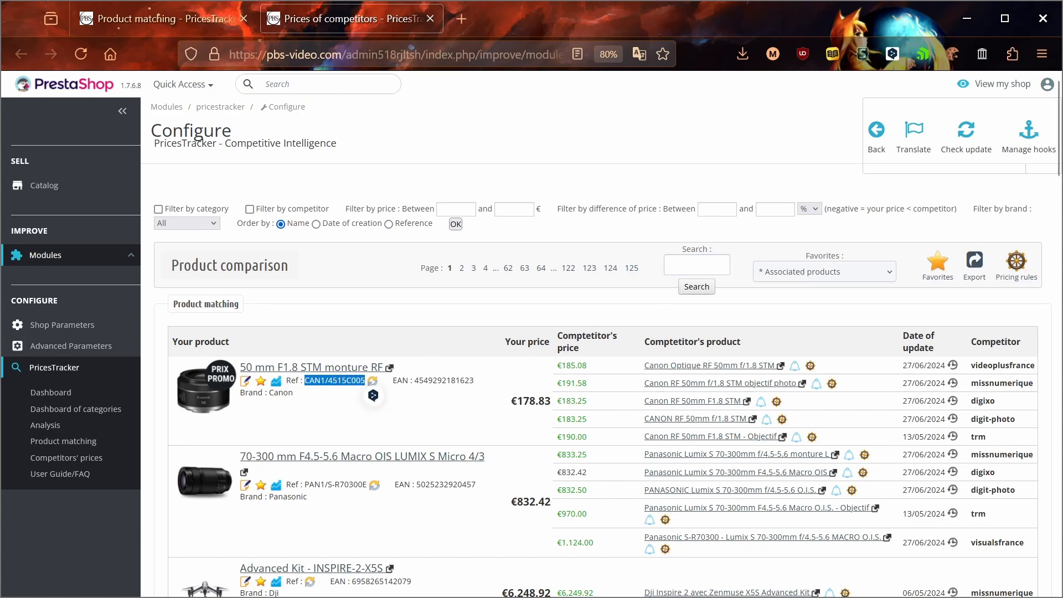
left_click(697, 265)
key("ctrl+v")
key("Return")
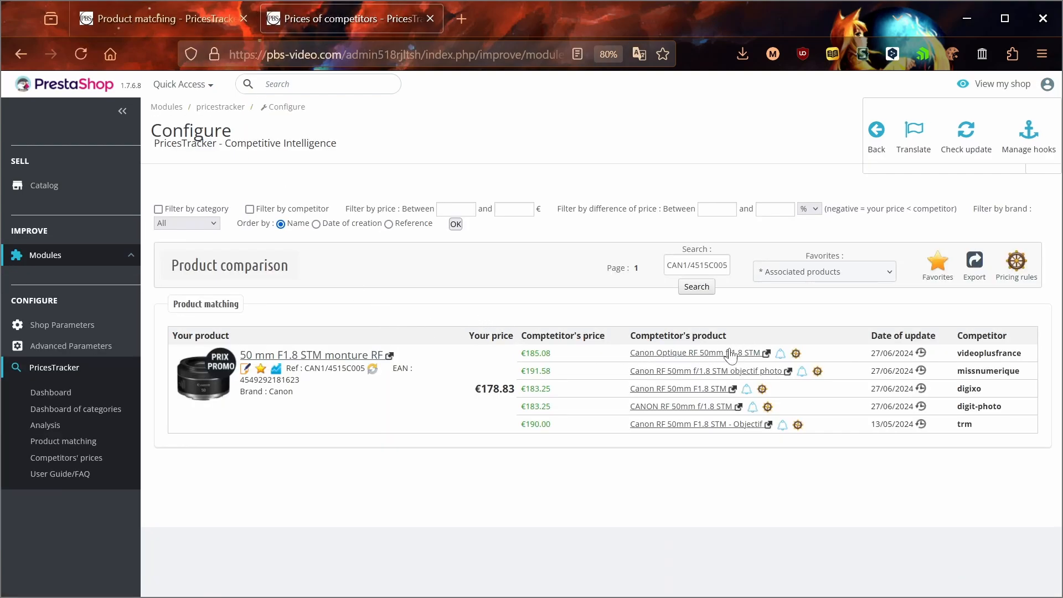
View missnumerique's offer page for the lens, then close it.
left_click(787, 370)
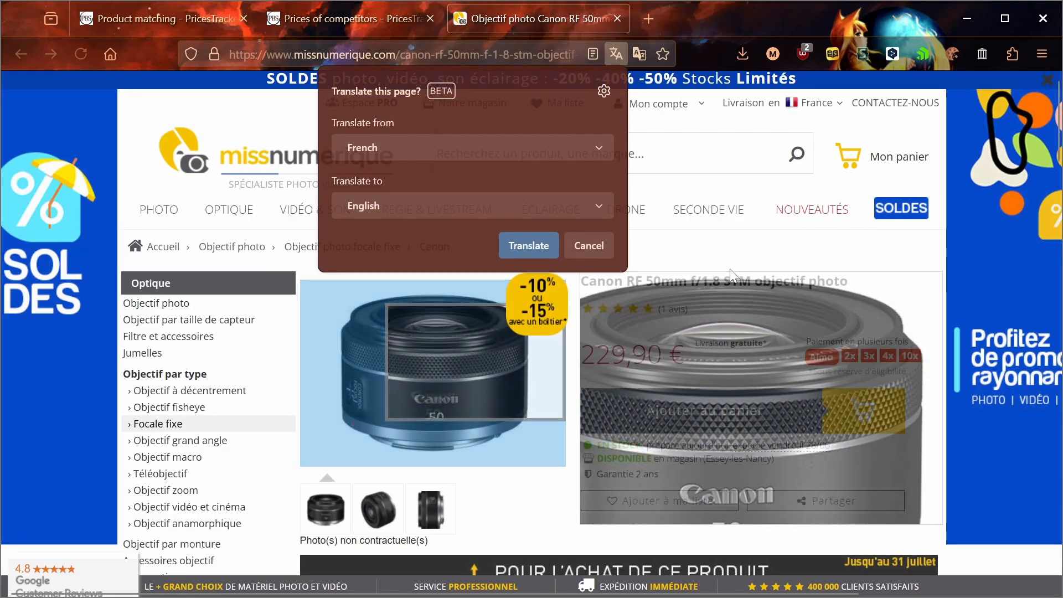
left_click(710, 241)
left_click(617, 18)
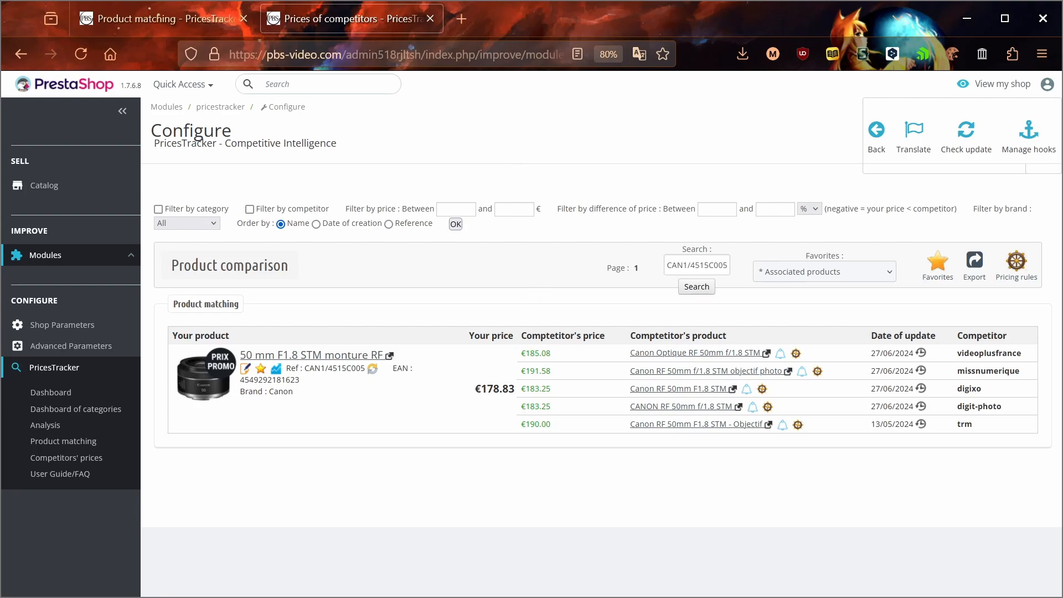
Compare the lens's missnumerique match in Prices of competitors, then return to Product matching's top.
left_click(118, 12)
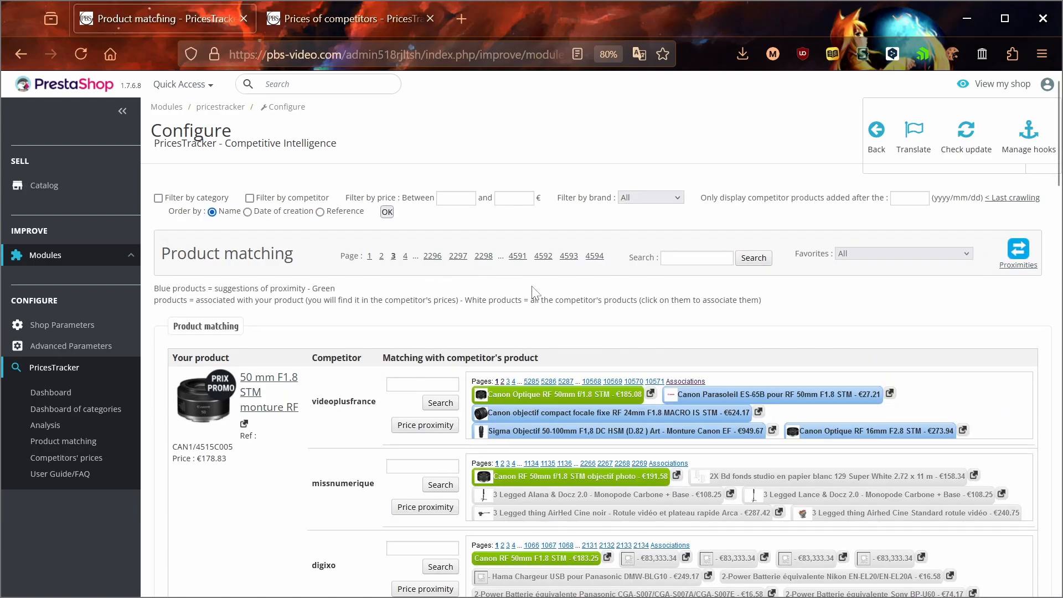
scroll(531, 287, "down", 3)
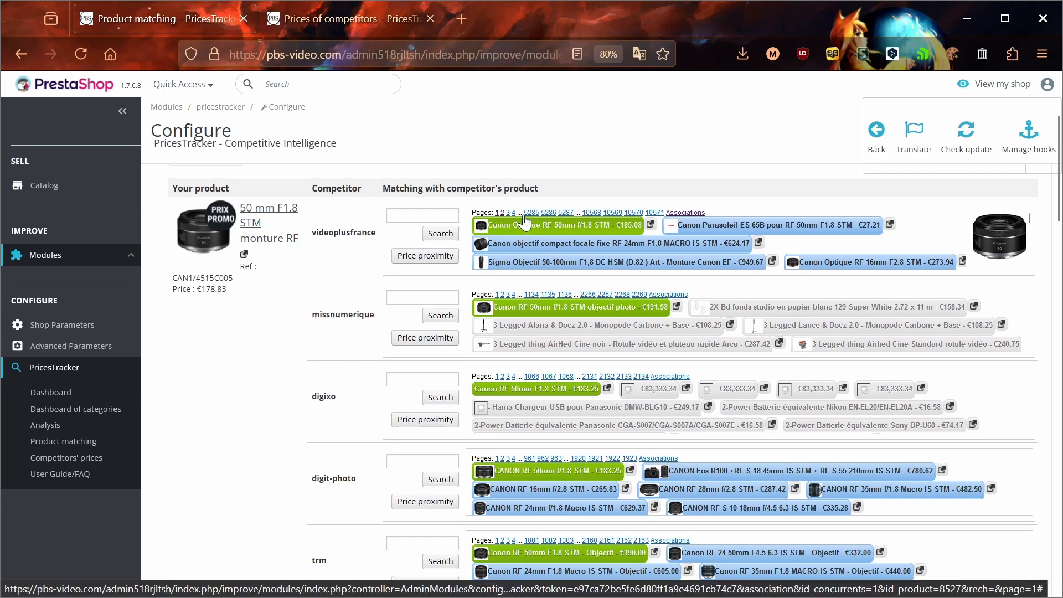
left_click(353, 21)
left_click_drag(626, 372, 800, 375)
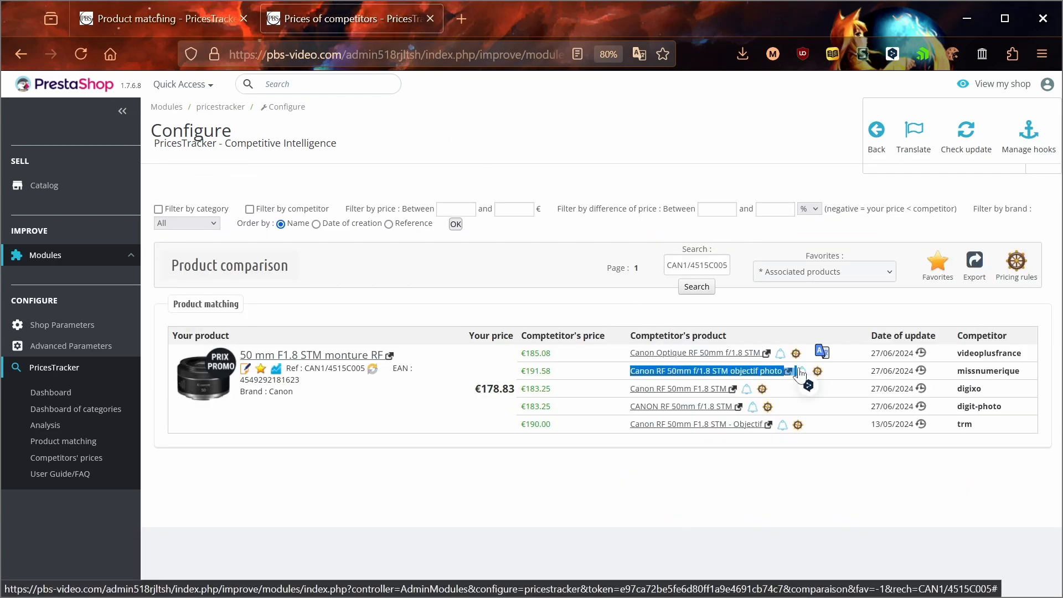
left_click(595, 379)
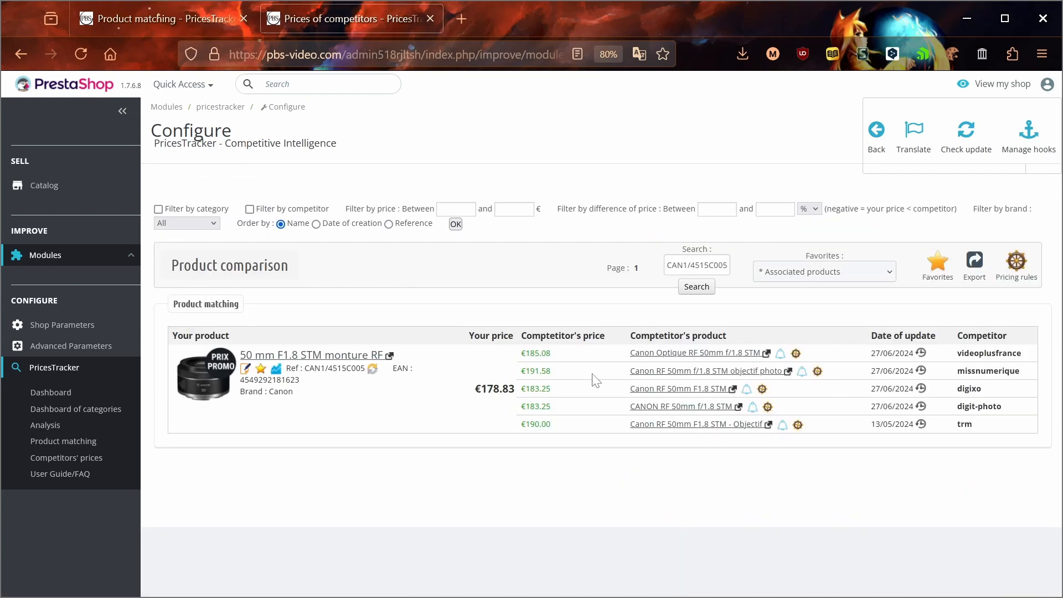
left_click(188, 18)
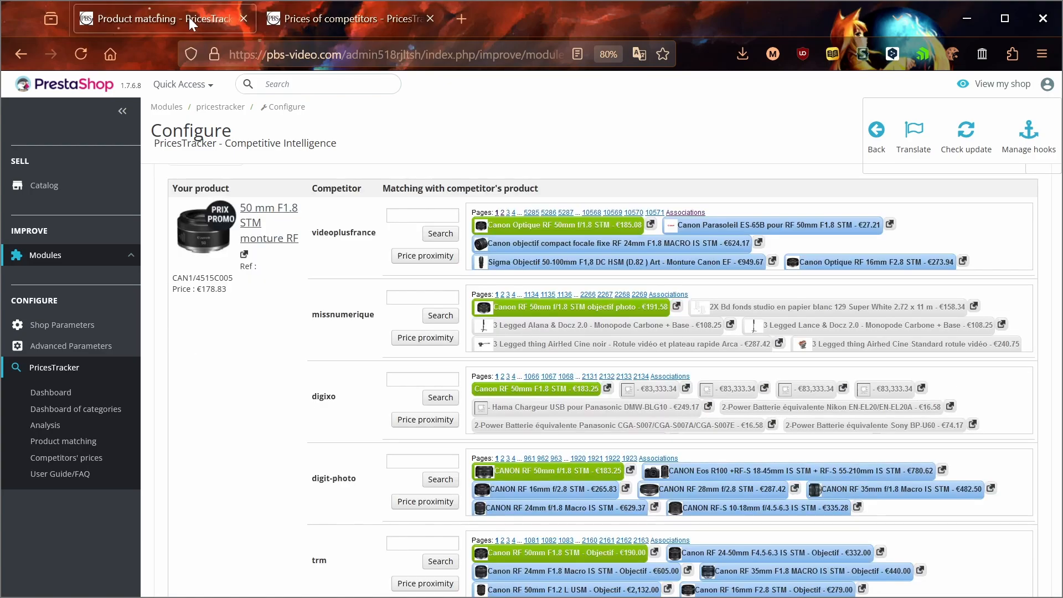
scroll(313, 344, "up", 3)
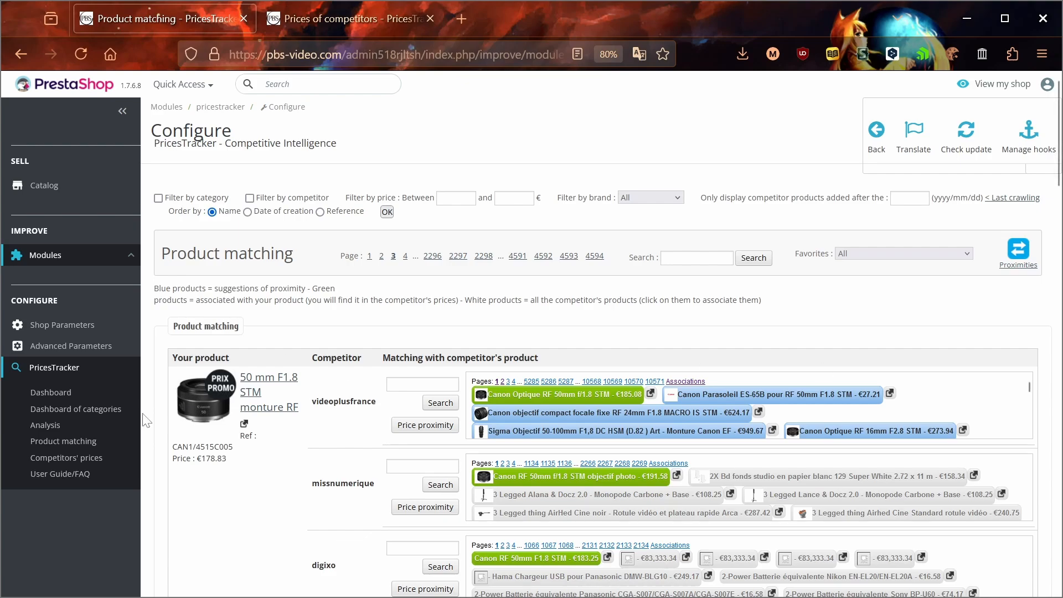
middle_click(75, 431)
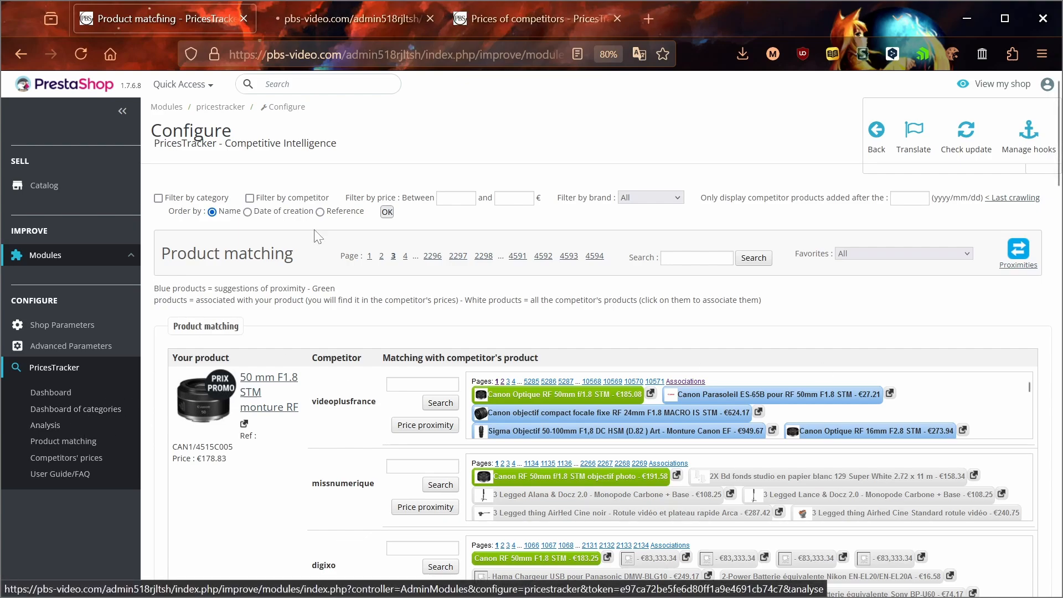
left_click(309, 22)
scroll(360, 254, "down", 3)
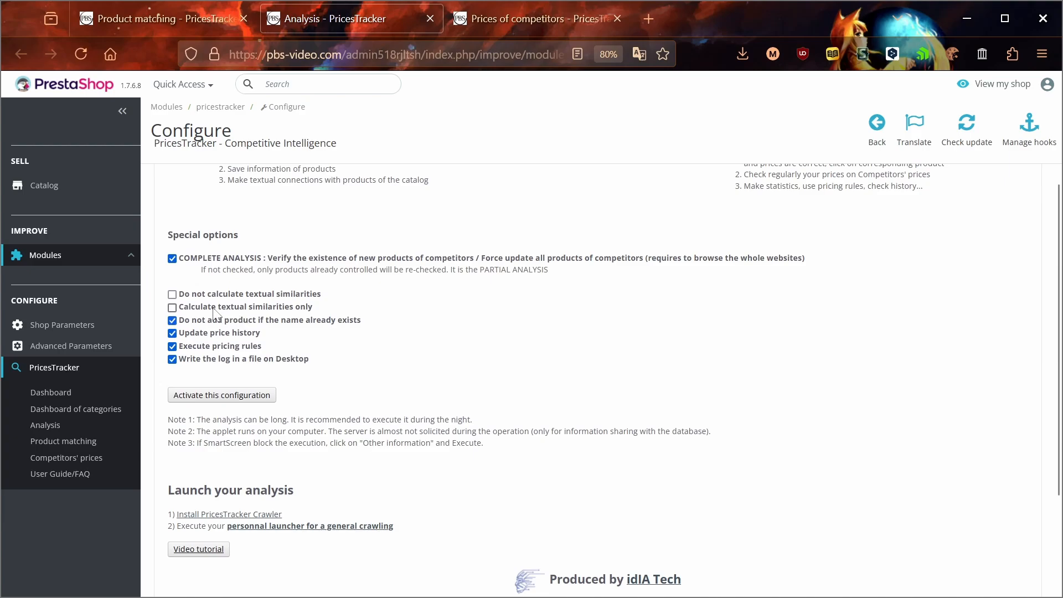
left_click(216, 311)
left_click(237, 310)
left_click(191, 26)
middle_click(302, 22)
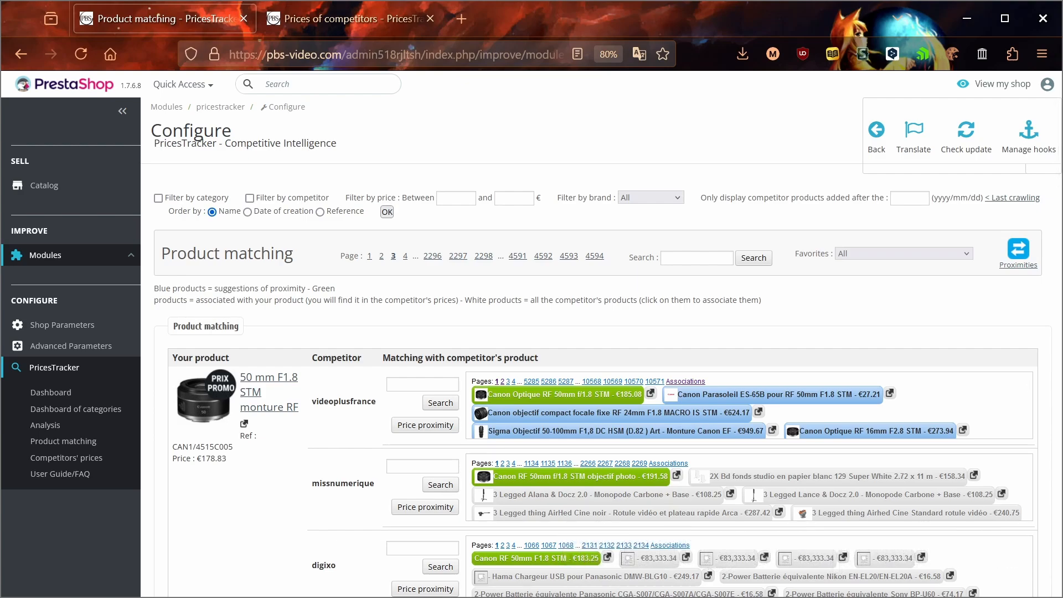
Toggle the Canon Parasoleil ES-65B and Canon RF 24mm suggestions on and off, then enable Filter by category.
left_click(714, 400)
left_click(697, 414)
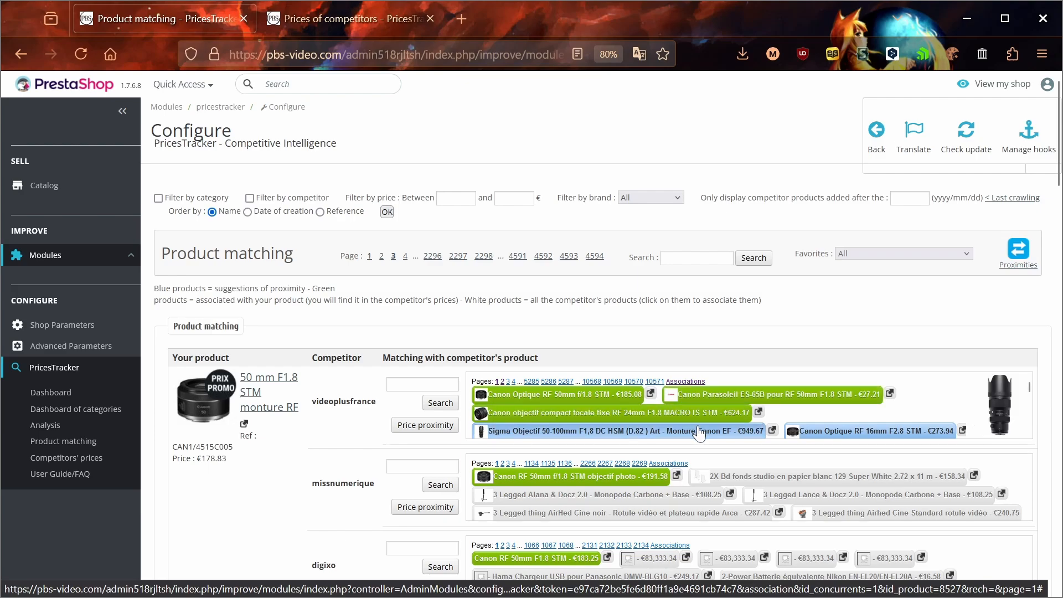
left_click(711, 418)
left_click(731, 401)
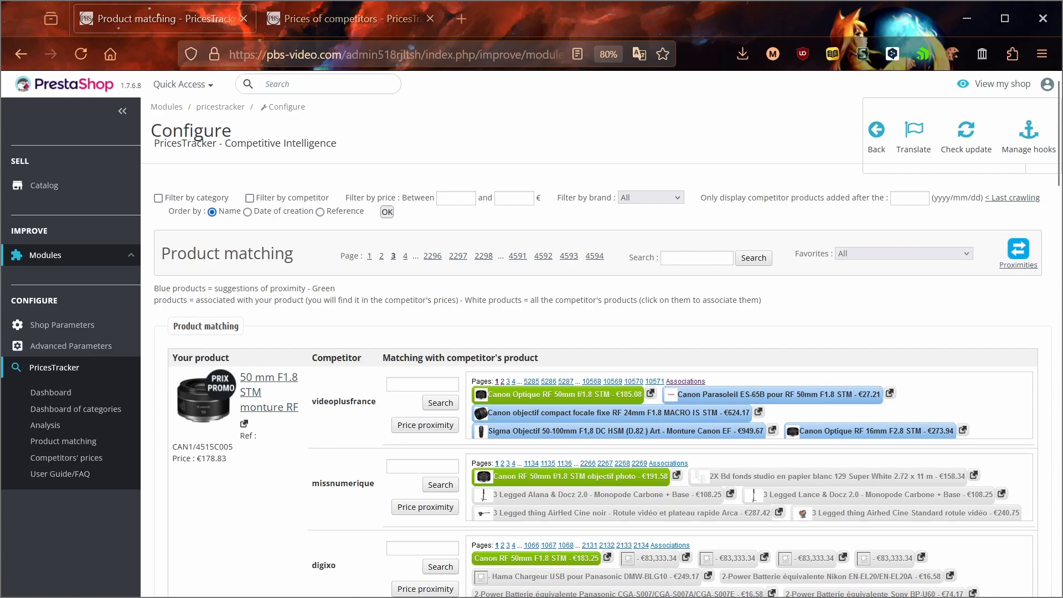
left_click(158, 198)
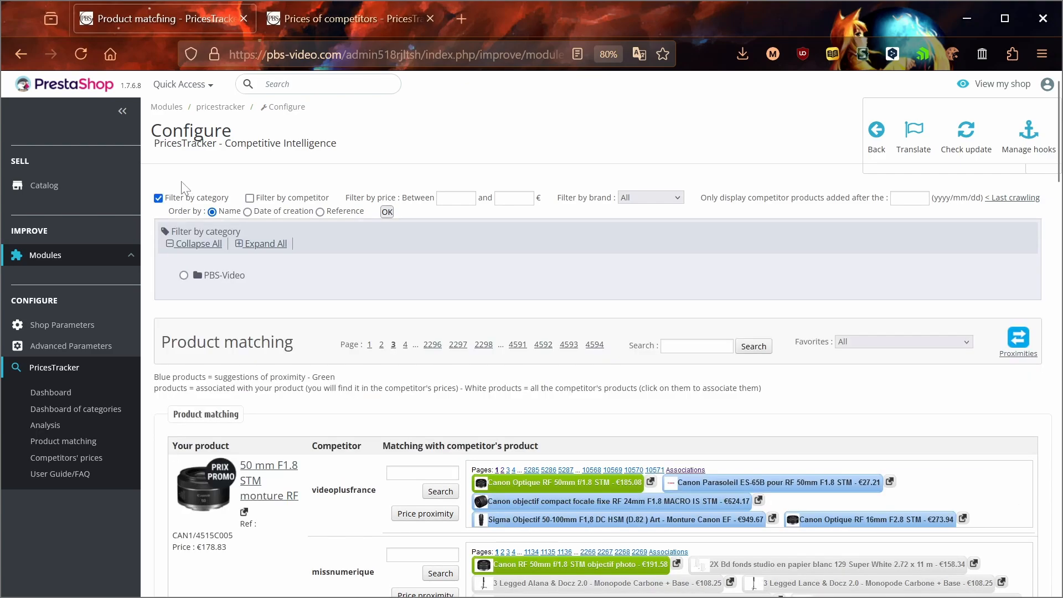
Filter matches by competitor, including missnumerique and digixo.
left_click(250, 197)
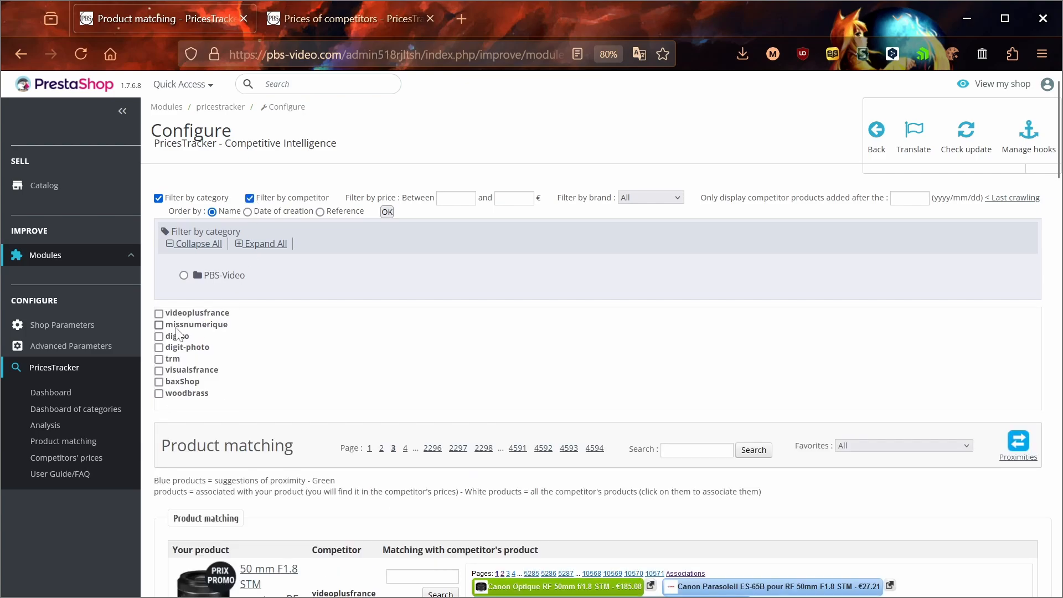
left_click(159, 325)
left_click(159, 337)
Browse the brand filter list and leave it at All.
left_click(659, 198)
scroll(656, 360, "down", 5)
scroll(656, 360, "down", 10)
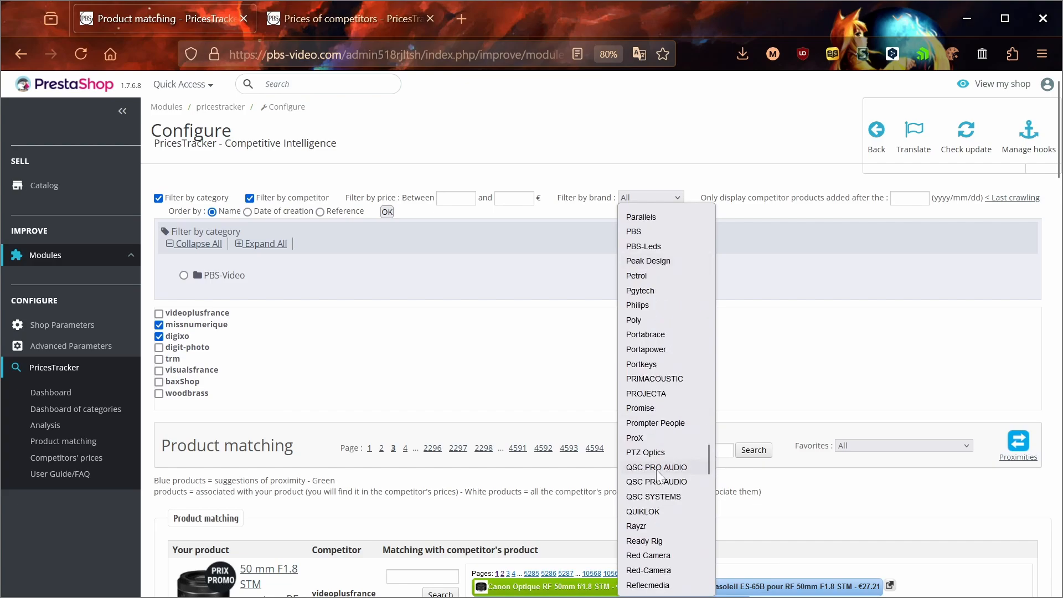
left_click(752, 376)
Enter 'name or ref' in the matching search box and check the favorites list, leaving it at All.
left_click(696, 450)
type("name or ref")
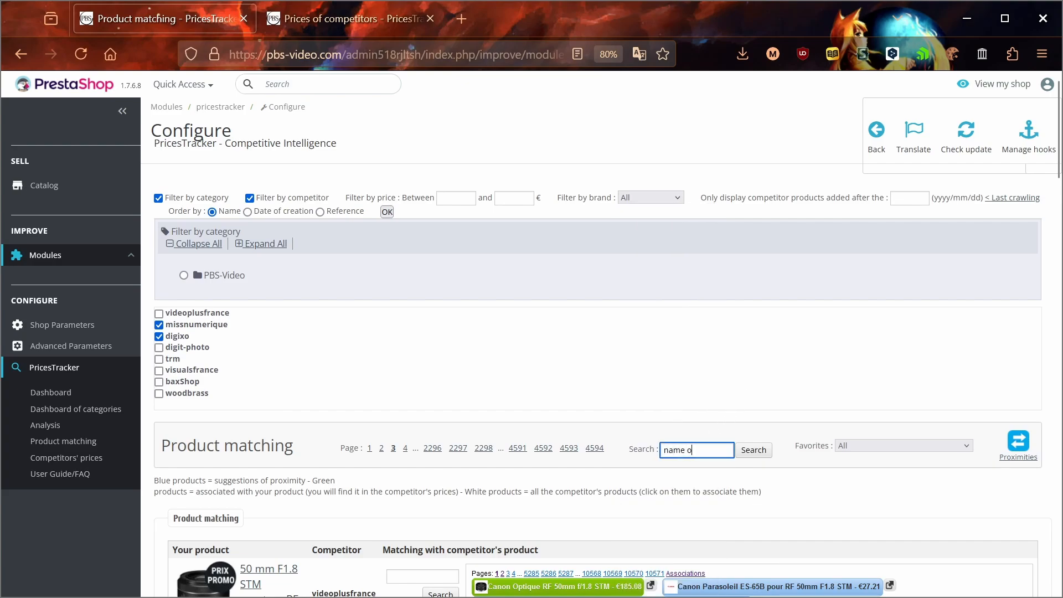
left_click(864, 445)
scroll(879, 306, "down", 10)
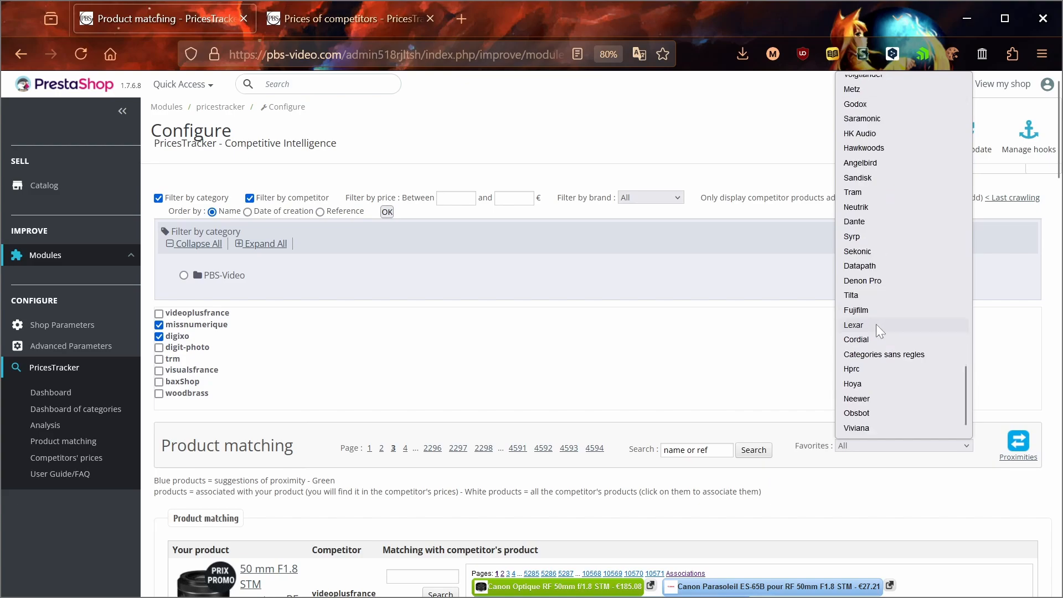
scroll(876, 324, "up", 10)
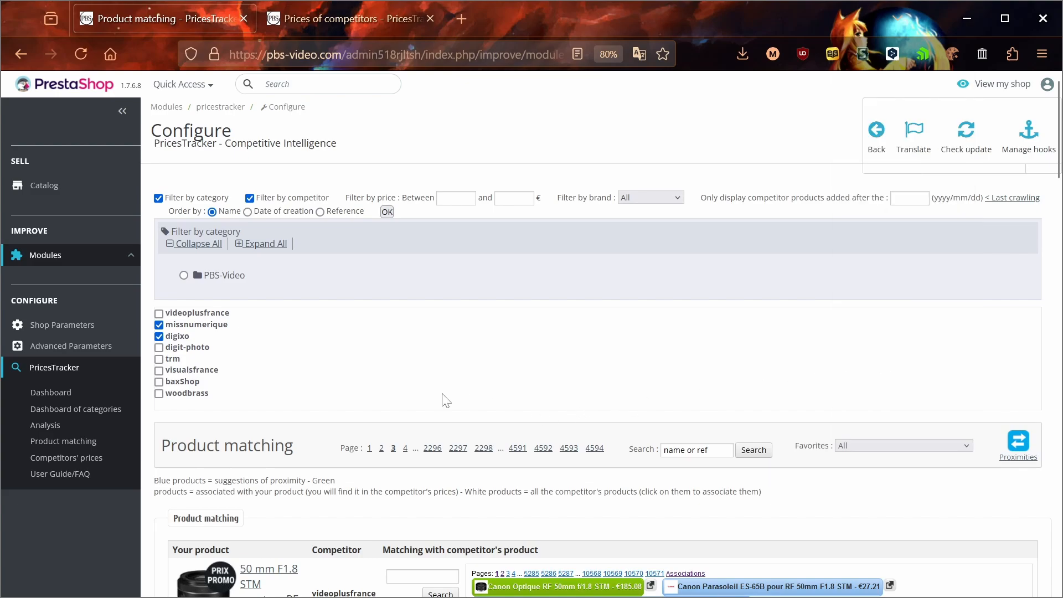
scroll(443, 402, "down", 3)
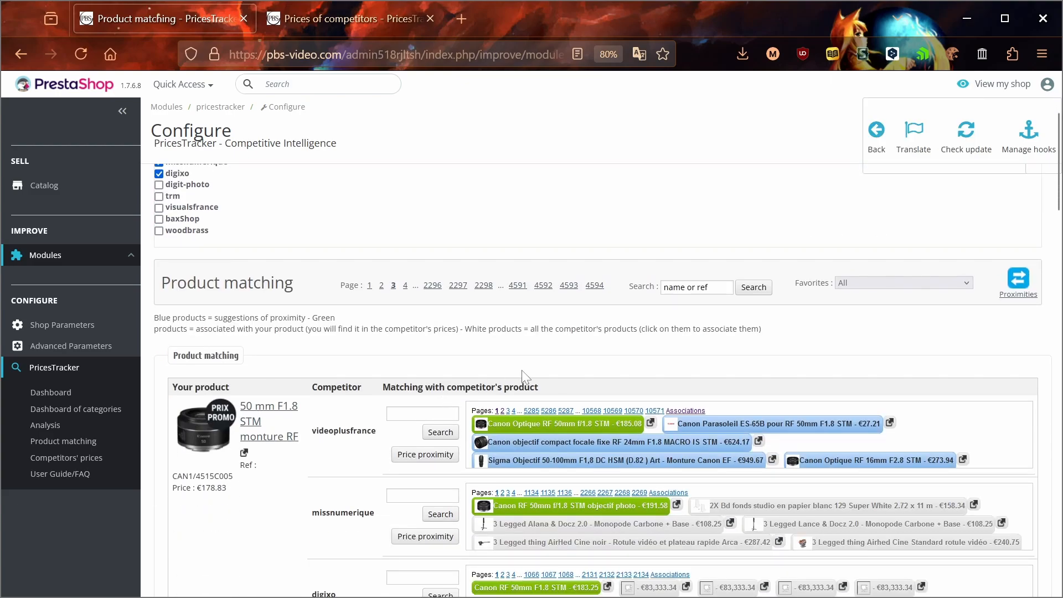
Search videoplusfrance's products for X70 and review the results.
left_click(689, 287)
left_click(423, 413)
type("sdasd")
key("ctrl+a")
key("BackSpace")
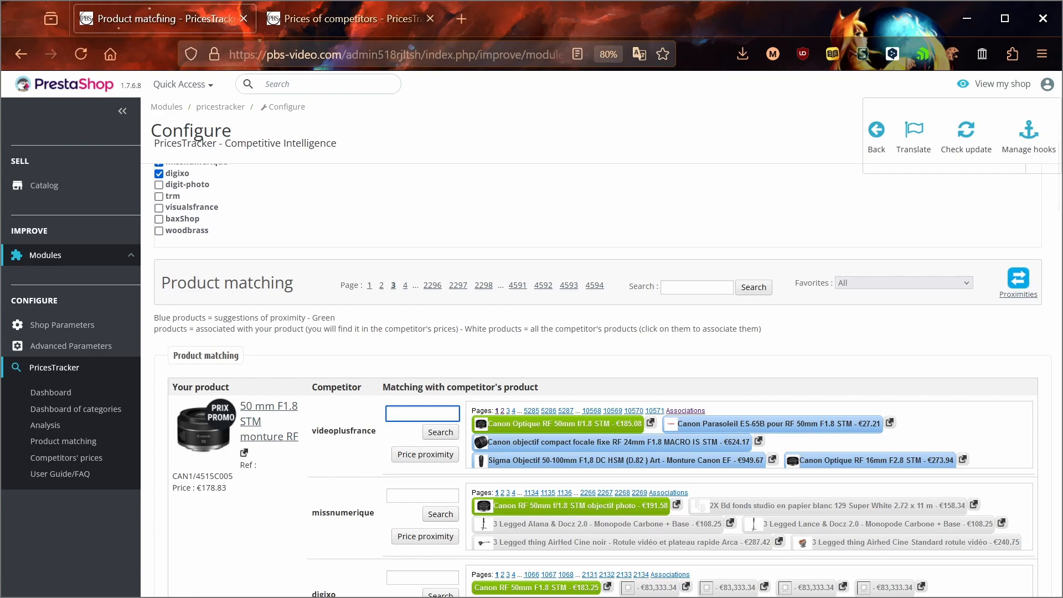
type("X470")
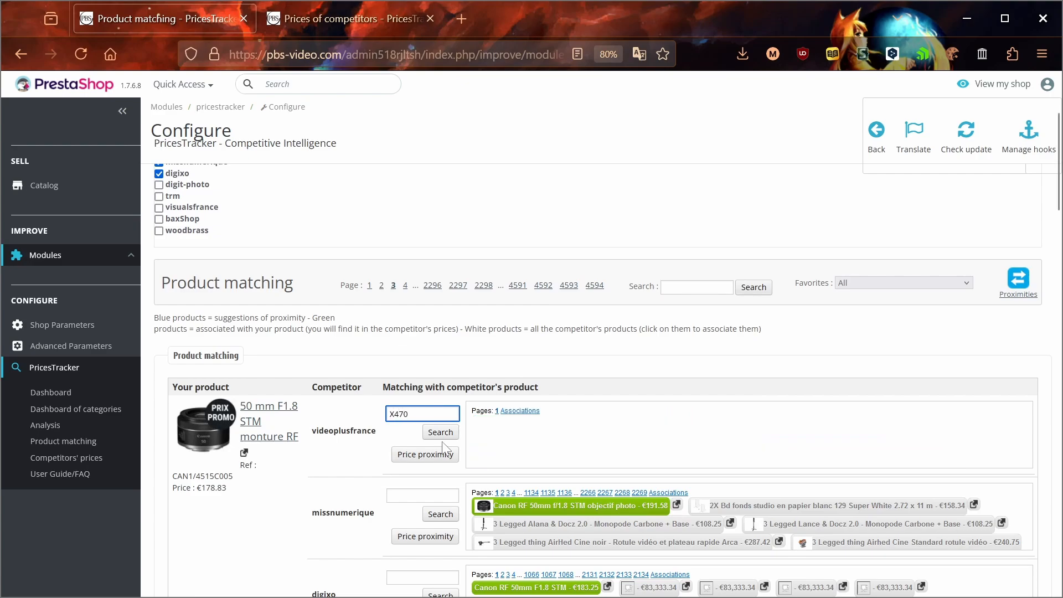
key("BackSpace")
key("BackSpace")
type("70")
left_click(441, 434)
scroll(372, 477, "down", 3)
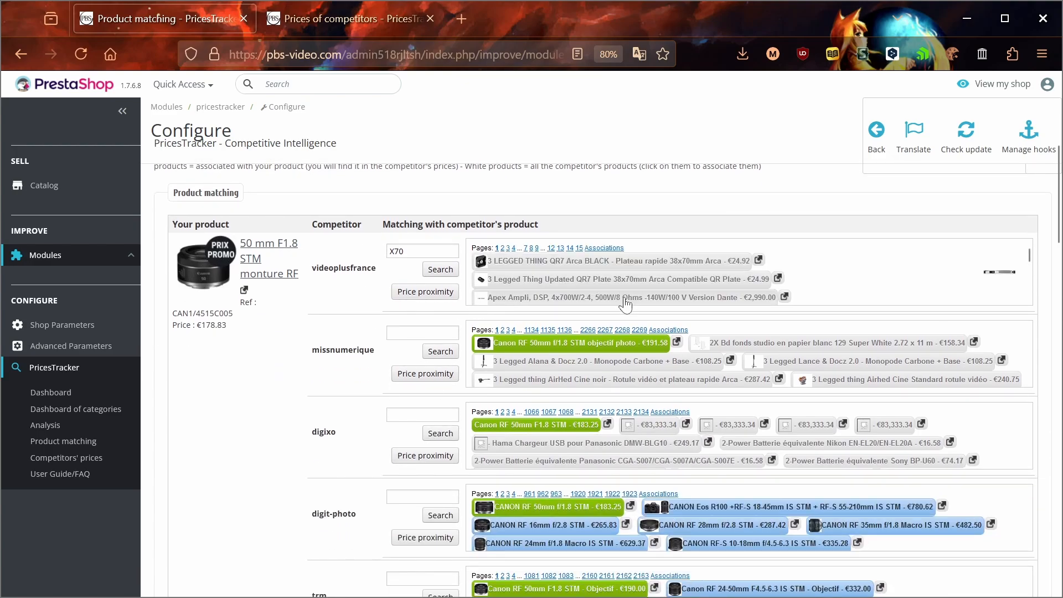
scroll(625, 288, "down", 2)
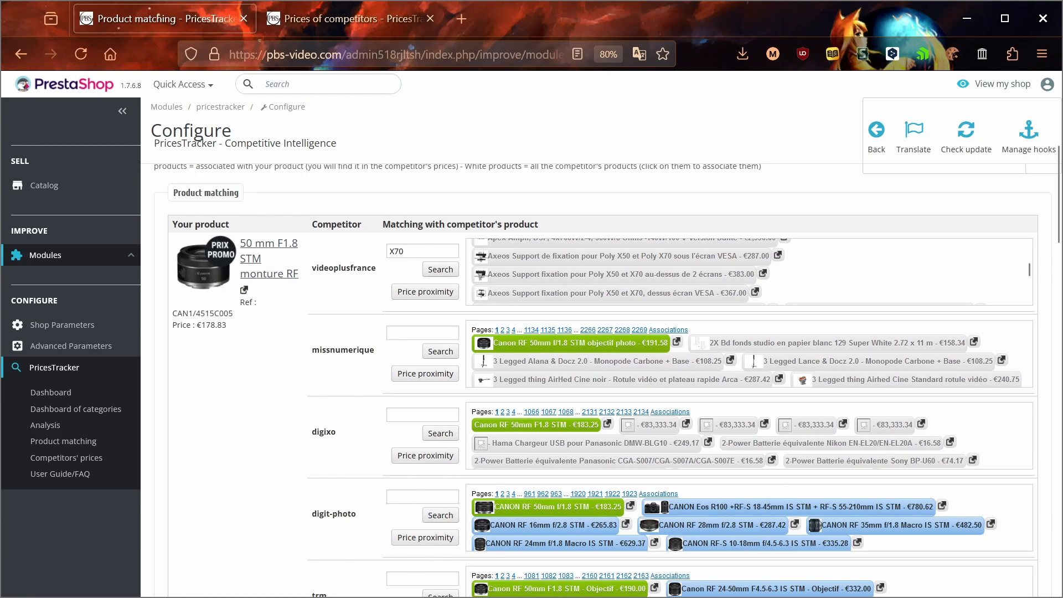
scroll(547, 288, "up", 3)
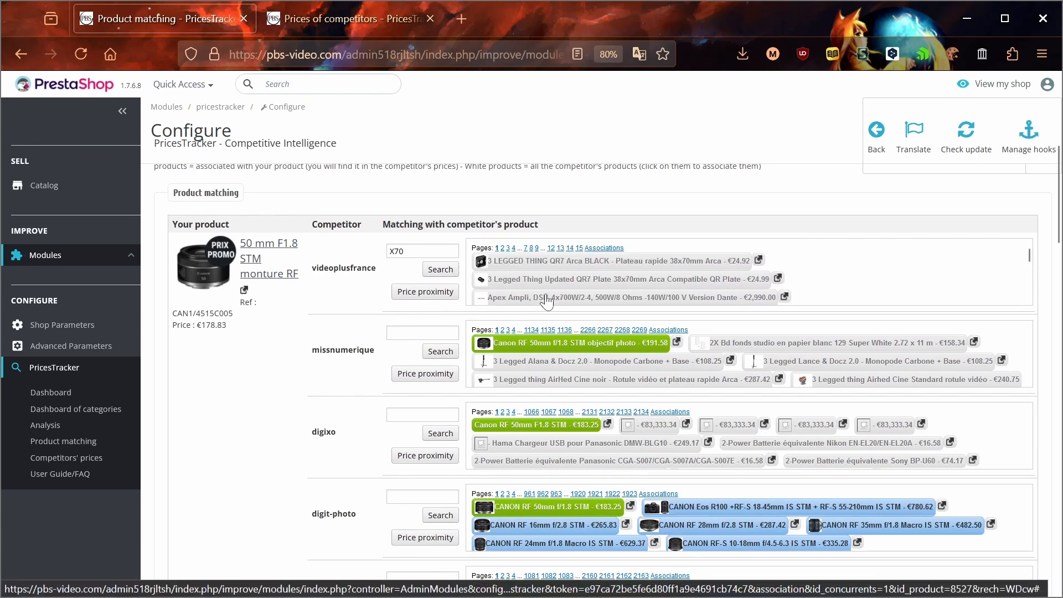
Apply price proximity to videoplusfrance's match list.
left_click(419, 293)
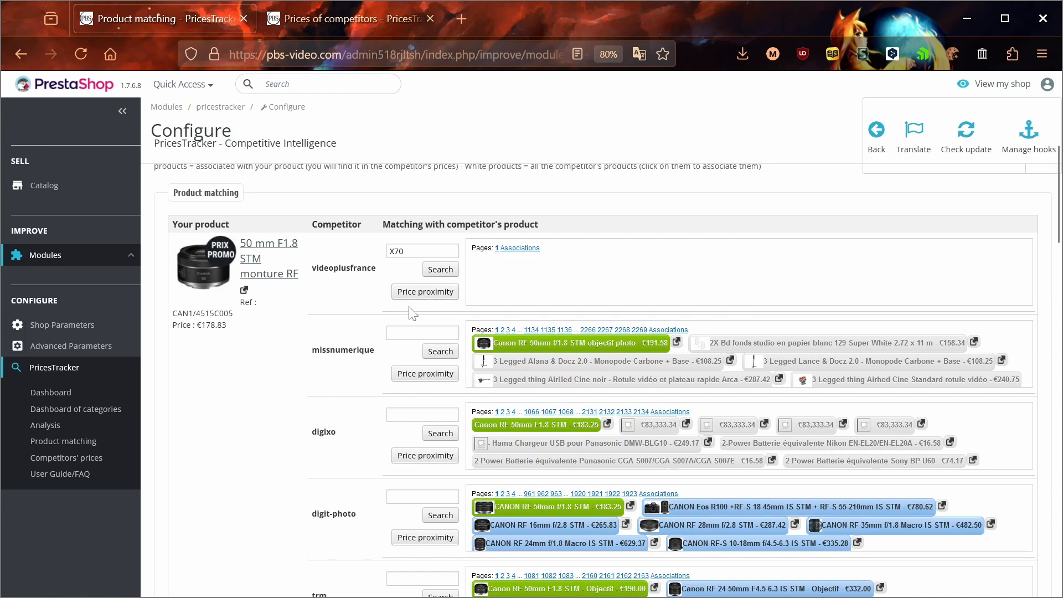
scroll(309, 316, "down", 3)
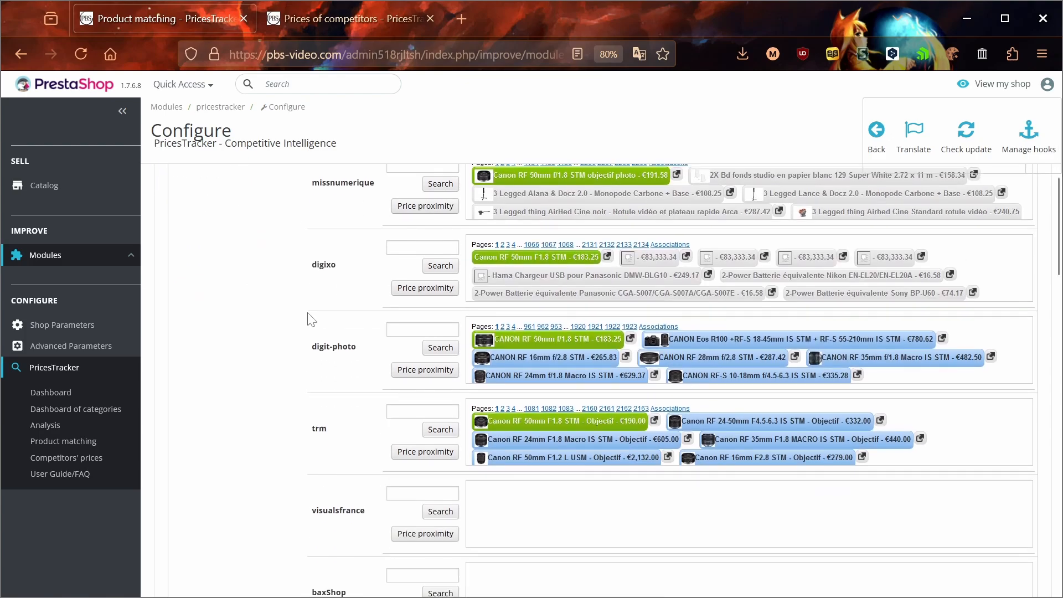
scroll(309, 316, "up", 6)
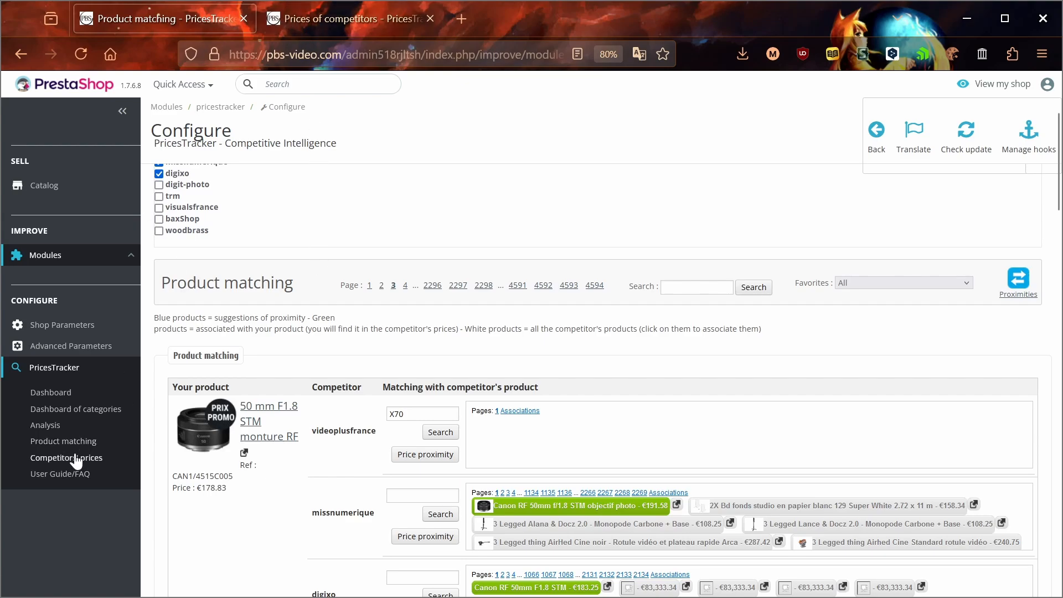
In Prices of competitors, assign Atomos as the lens's favorite, then reset it to None.
left_click(339, 19)
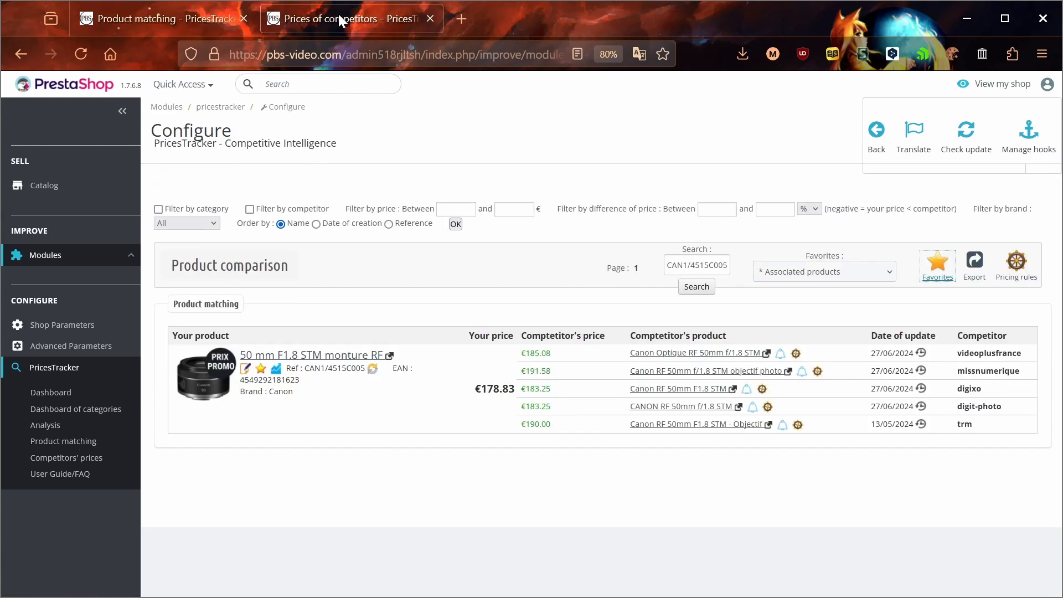
left_click(261, 369)
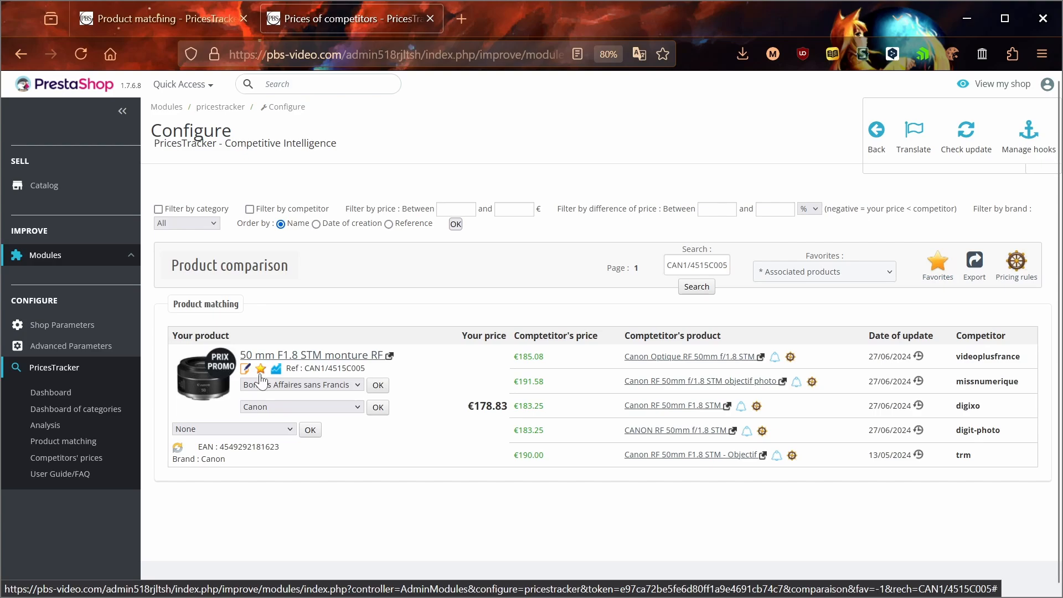
left_click(235, 430)
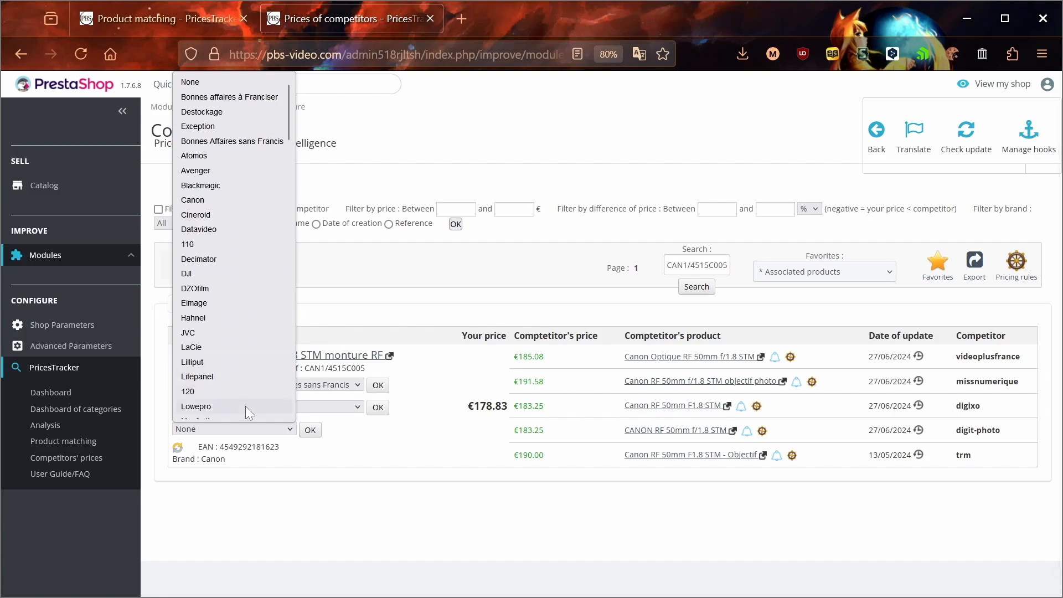
left_click(222, 143)
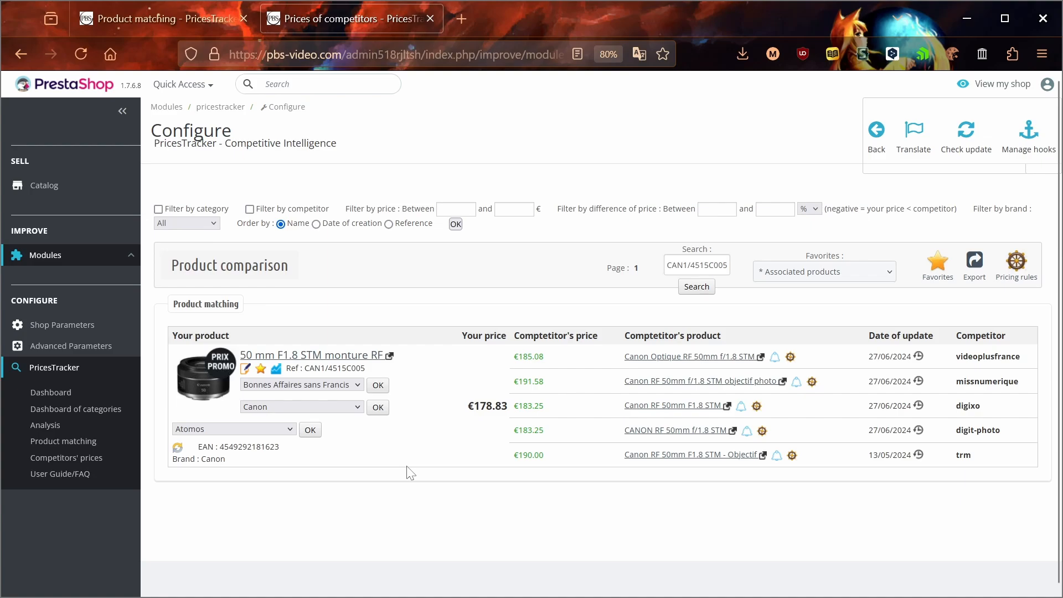
left_click(272, 434)
left_click(223, 84)
Open the List of favorites in a new tab and start adding a favorite.
left_click(937, 264)
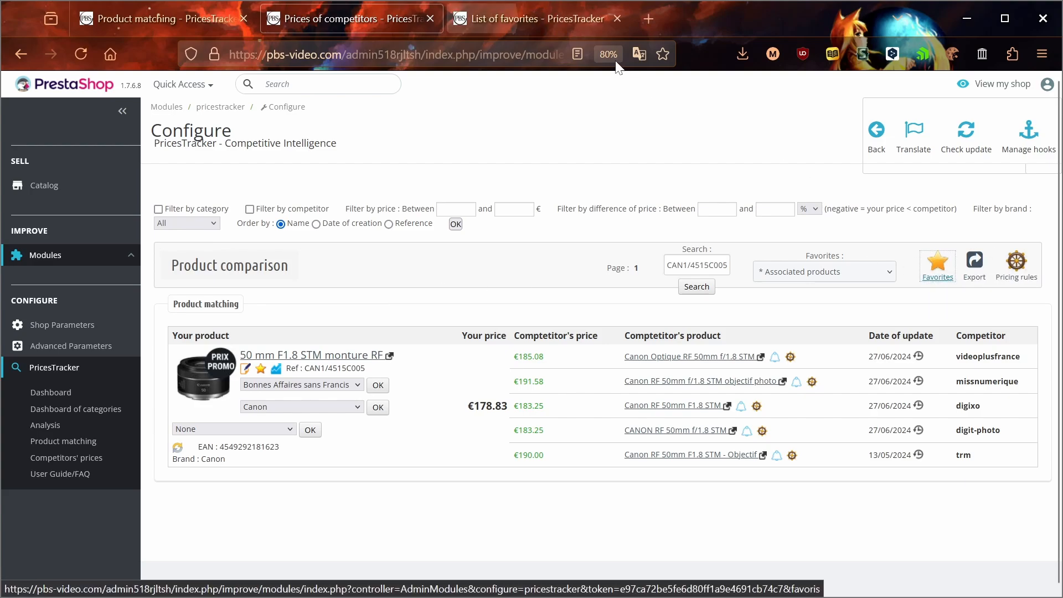
left_click(549, 17)
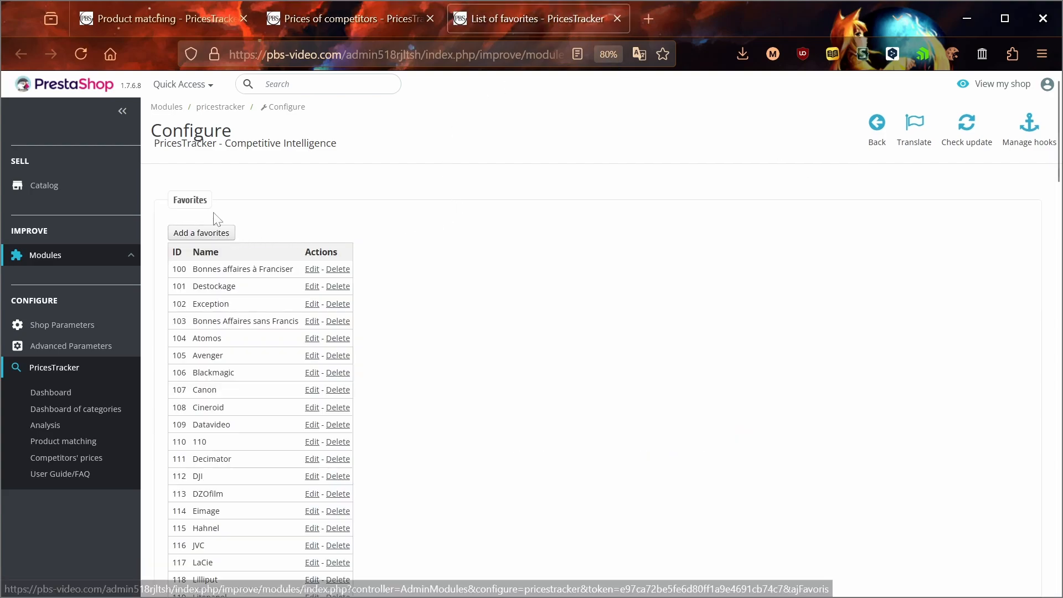
left_click(214, 232)
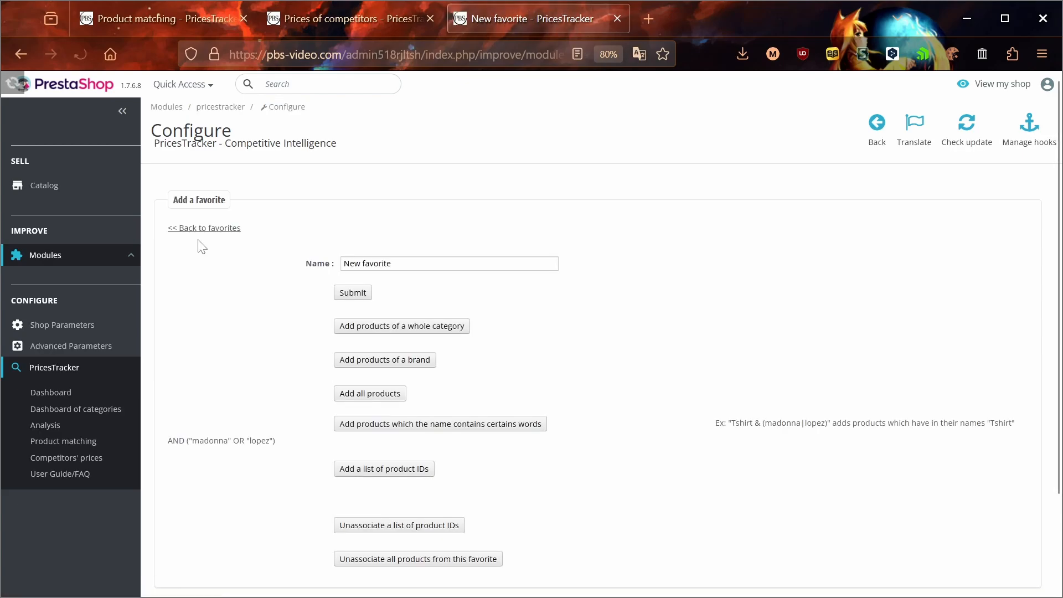
Type a draft favorite name, then discard the unsaved favorite and return to Product matching.
type("NAme of Favs")
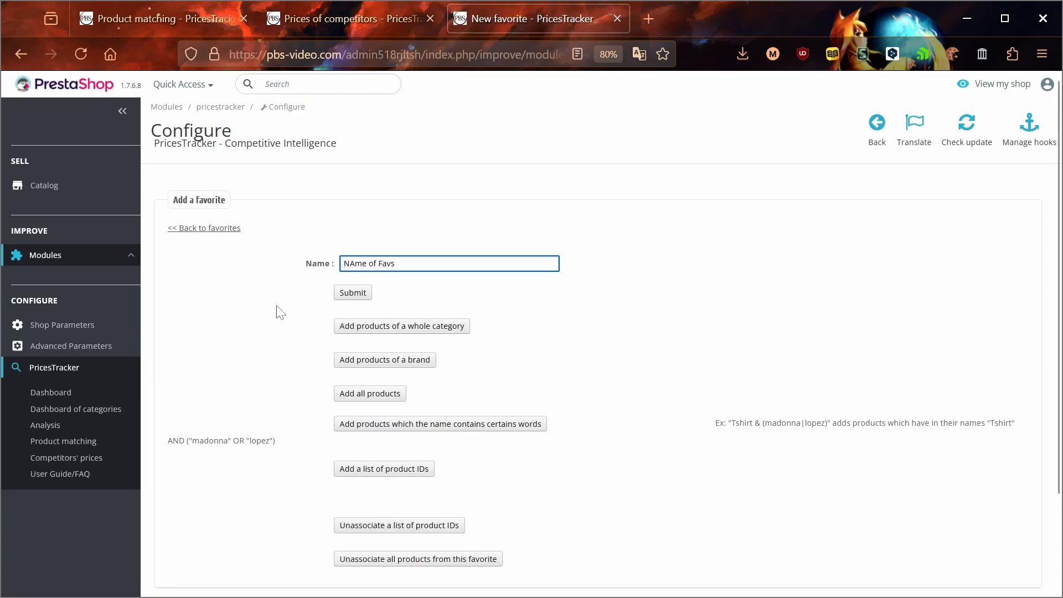
type("a")
key("ctrl+w")
left_click(166, 18)
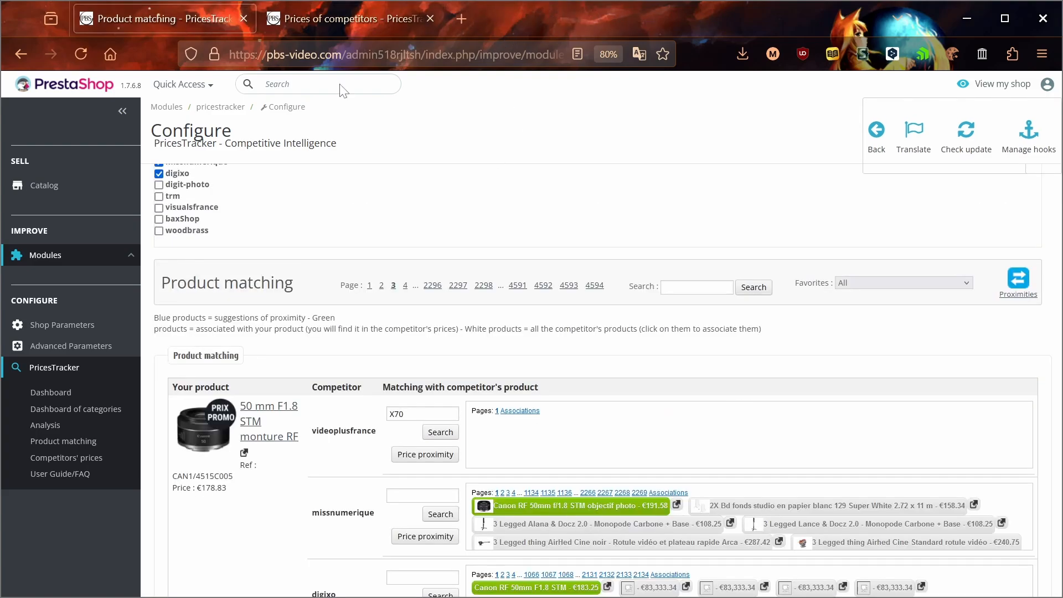
Review the favorites filter list, leaving it at All.
left_click(886, 282)
scroll(891, 383, "down", 20)
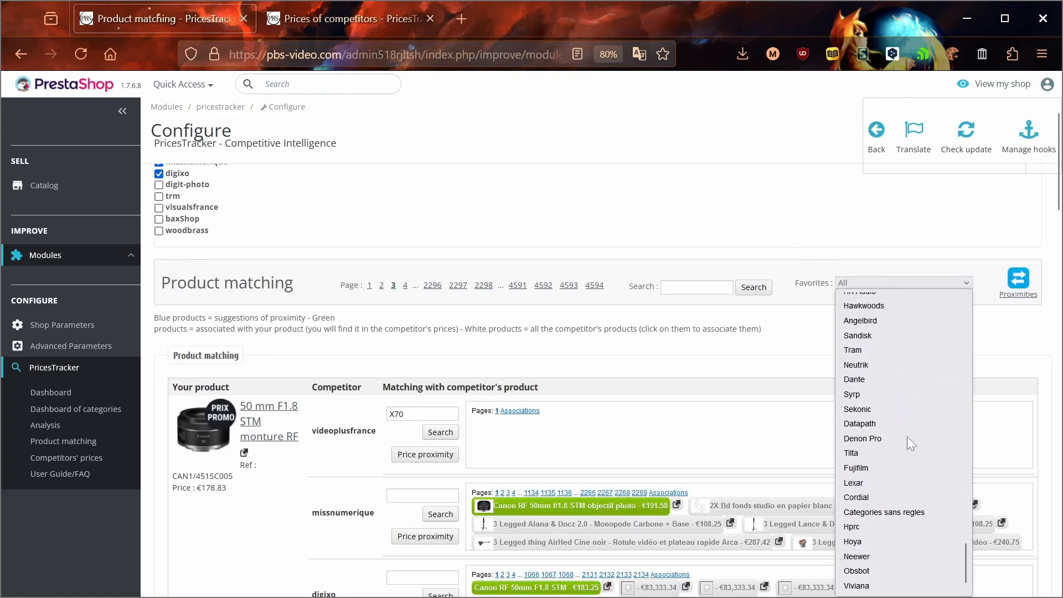
scroll(908, 431, "up", 20)
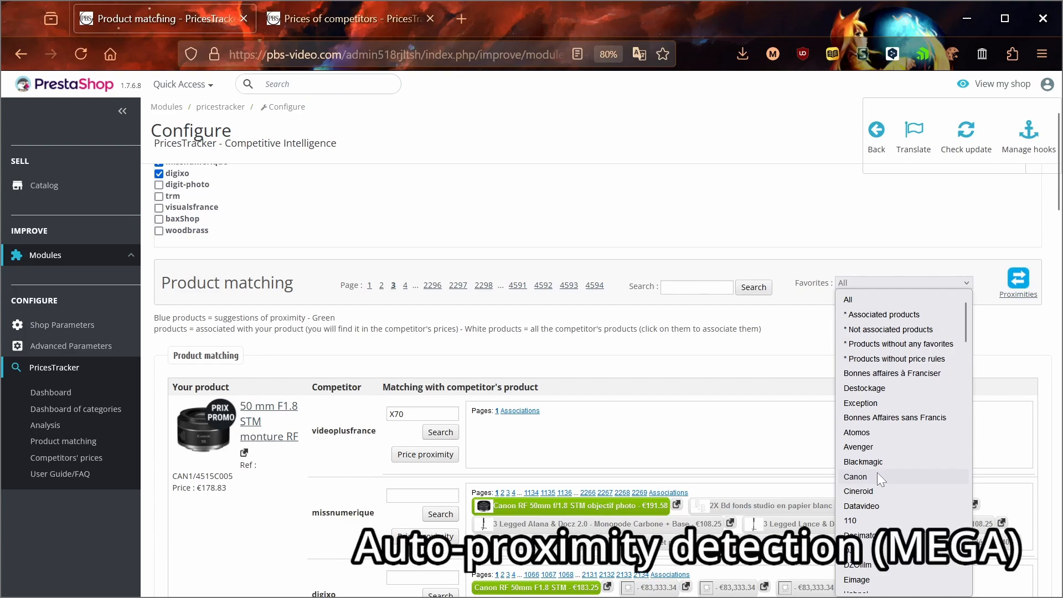
Open the Proximities rules page in its own new tab.
left_click(1018, 279)
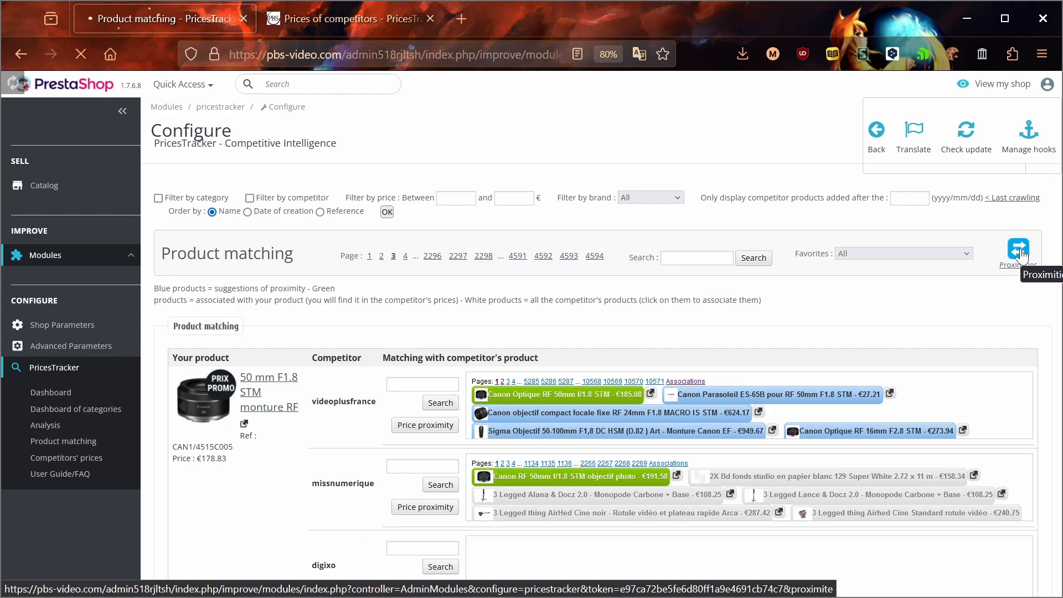
middle_click(1019, 250)
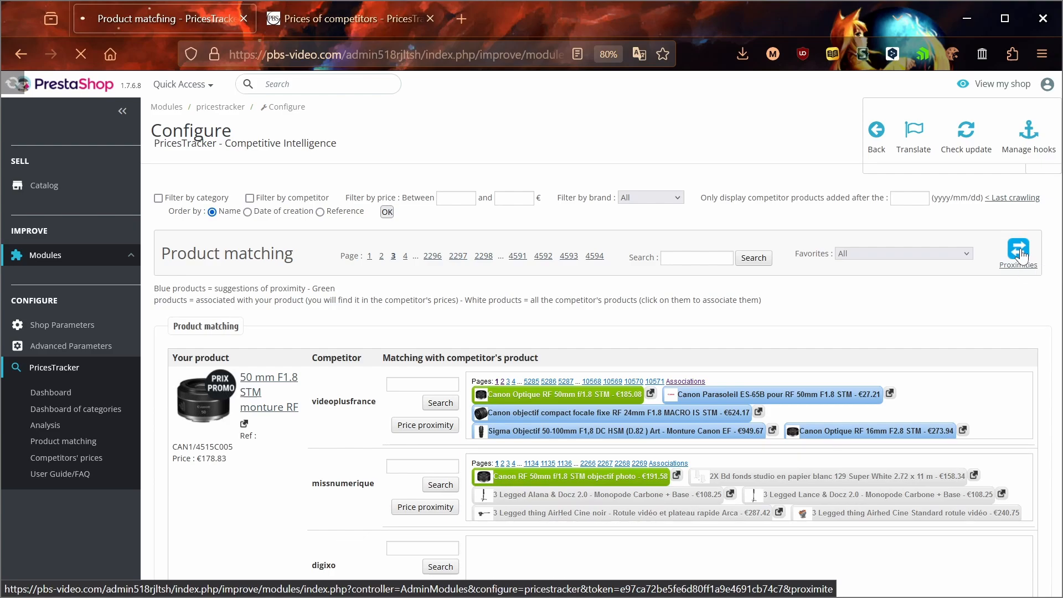
left_click(354, 29)
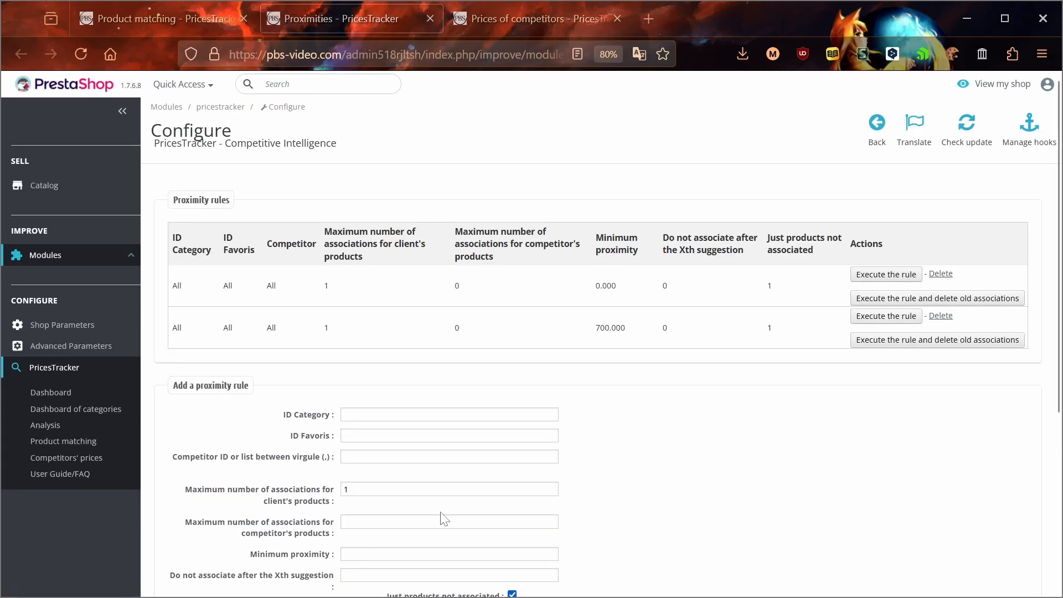
Delete the 700.000 minimum-proximity rule, leaving only the 0.000 rule.
left_click(941, 316)
scroll(541, 468, "down", 4)
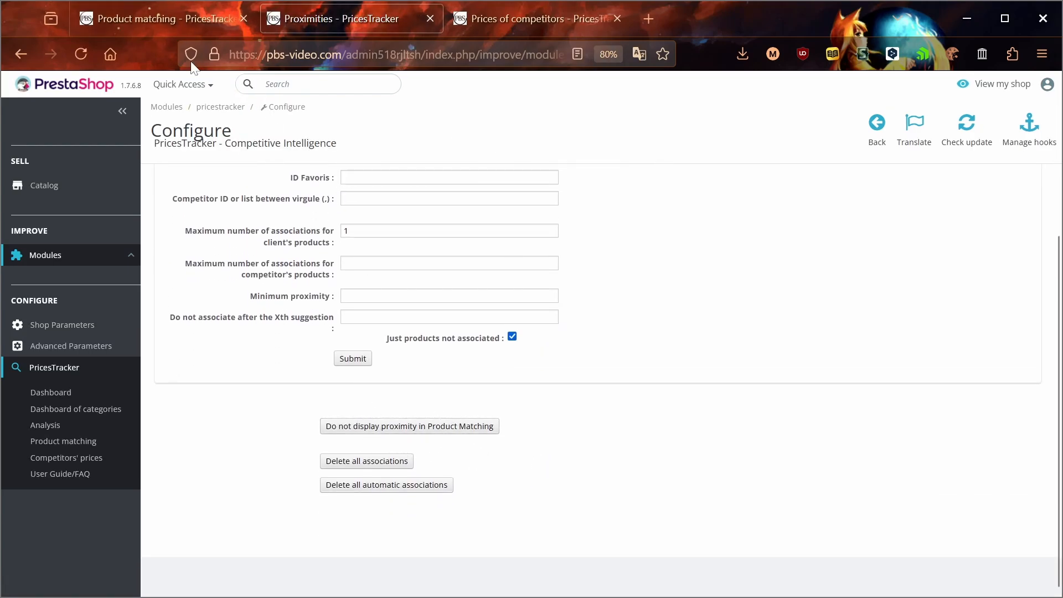
left_click(140, 22)
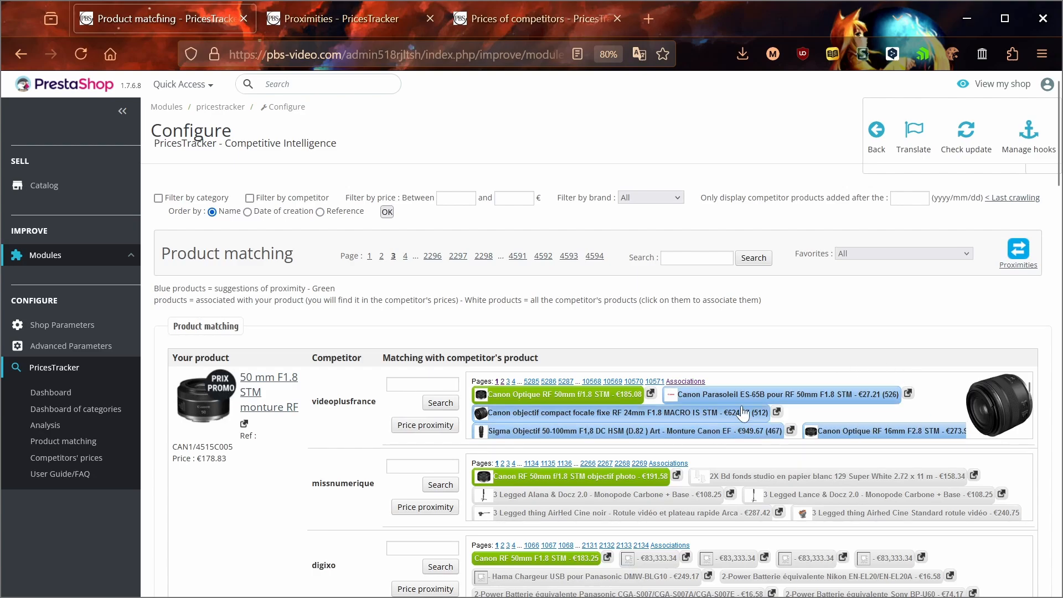
left_click(353, 17)
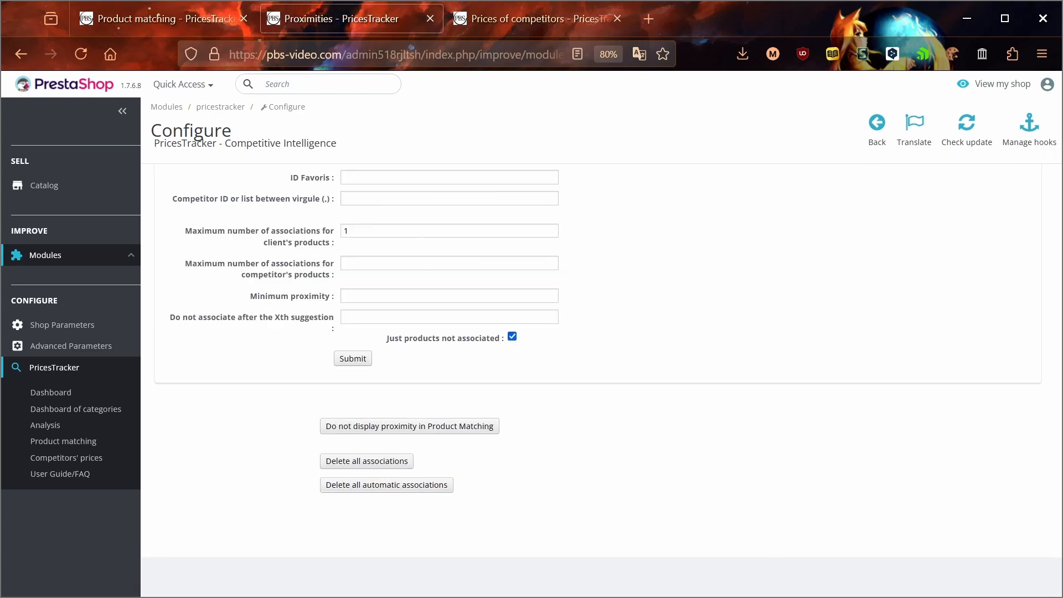
scroll(272, 346, "up", 1)
scroll(271, 346, "up", 3)
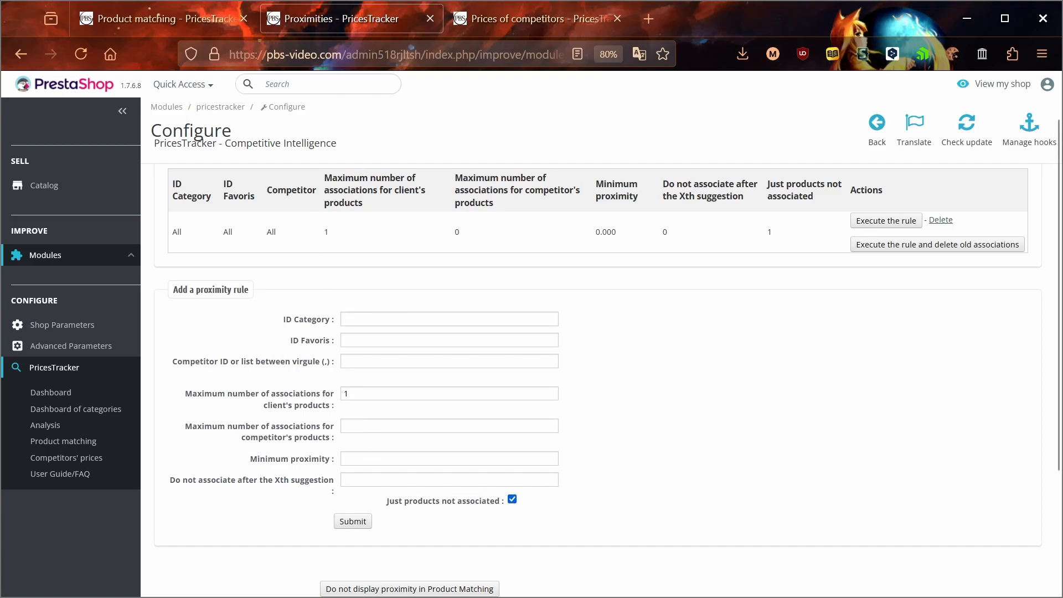
Submit a new proximity rule with Minimum proximity 700.
left_click(404, 458)
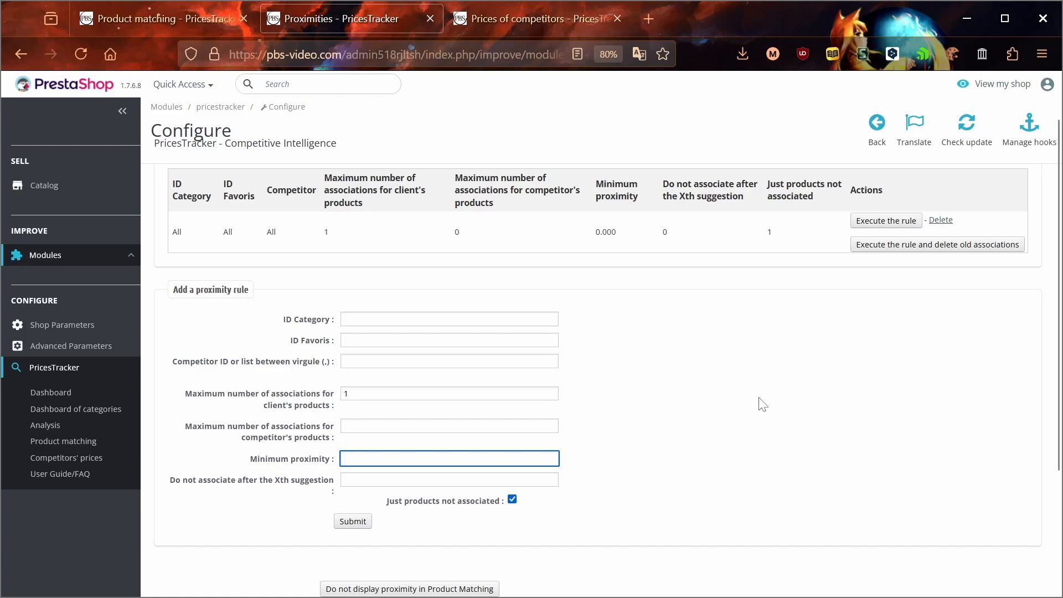
type("700")
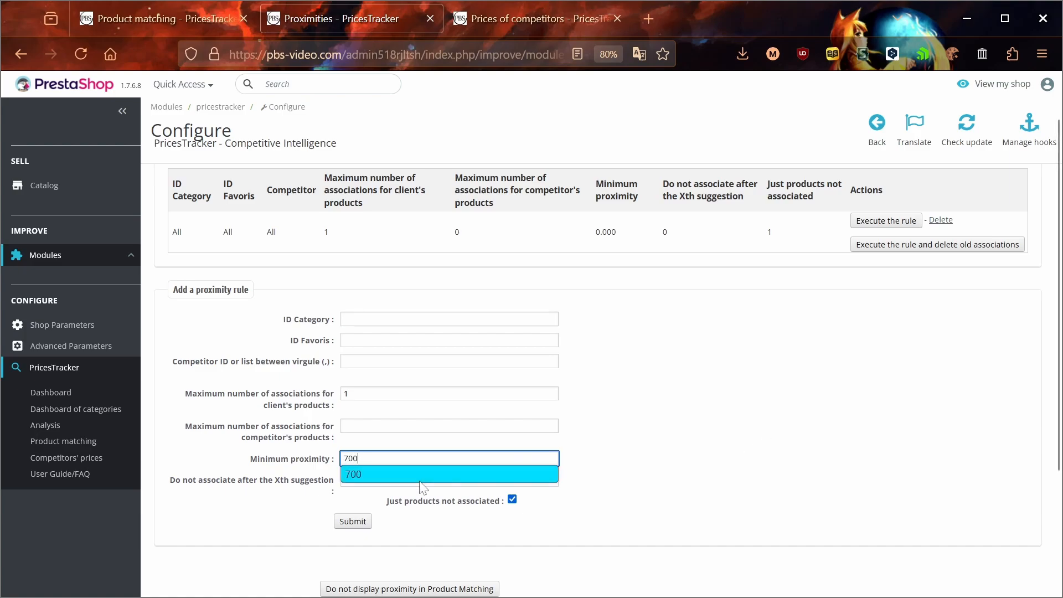
left_click(354, 474)
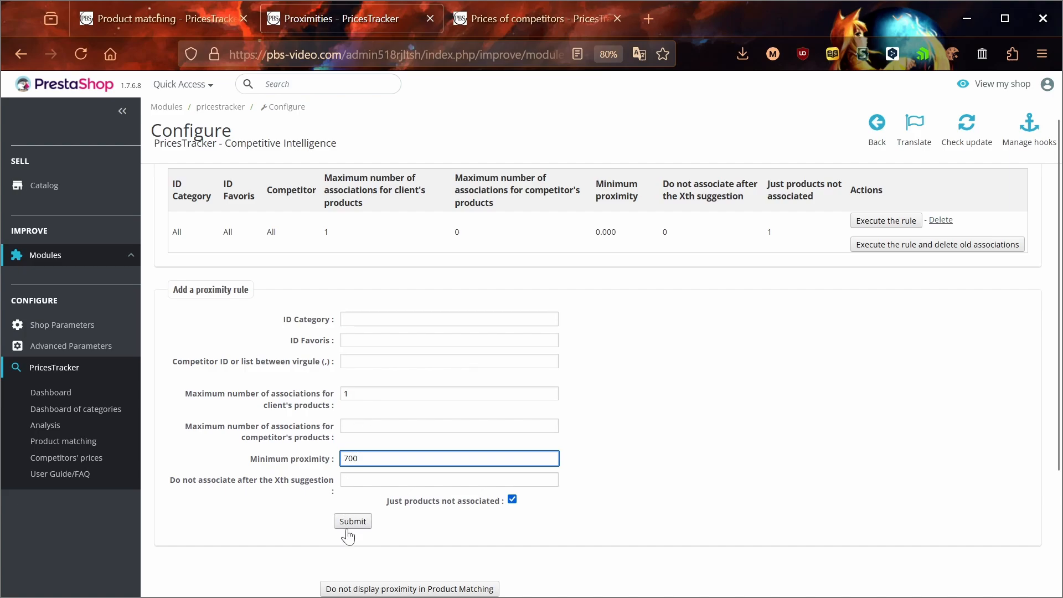
left_click(342, 524)
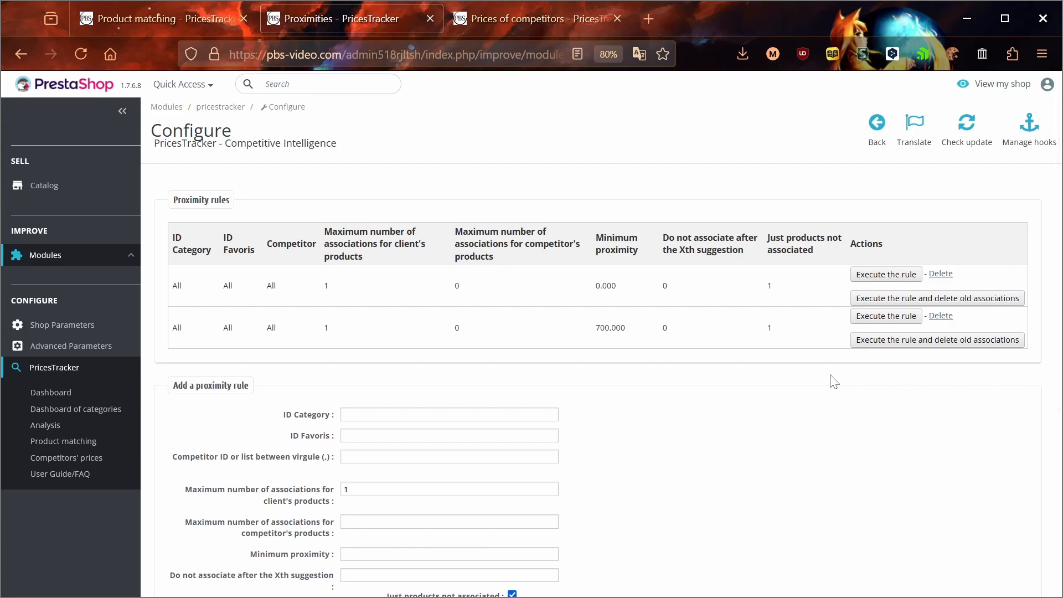
Review the proximity rule fields: ID Category, ID Favoris, competitor ID list and both association limits.
scroll(834, 382, "down", 3)
scroll(834, 382, "down", 2)
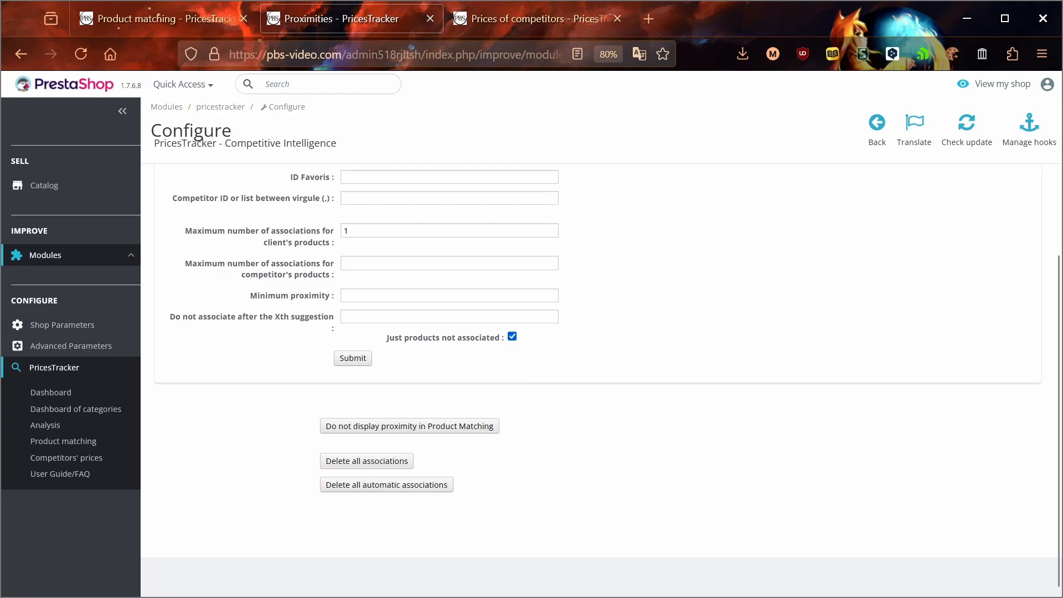
scroll(830, 481, "up", 3)
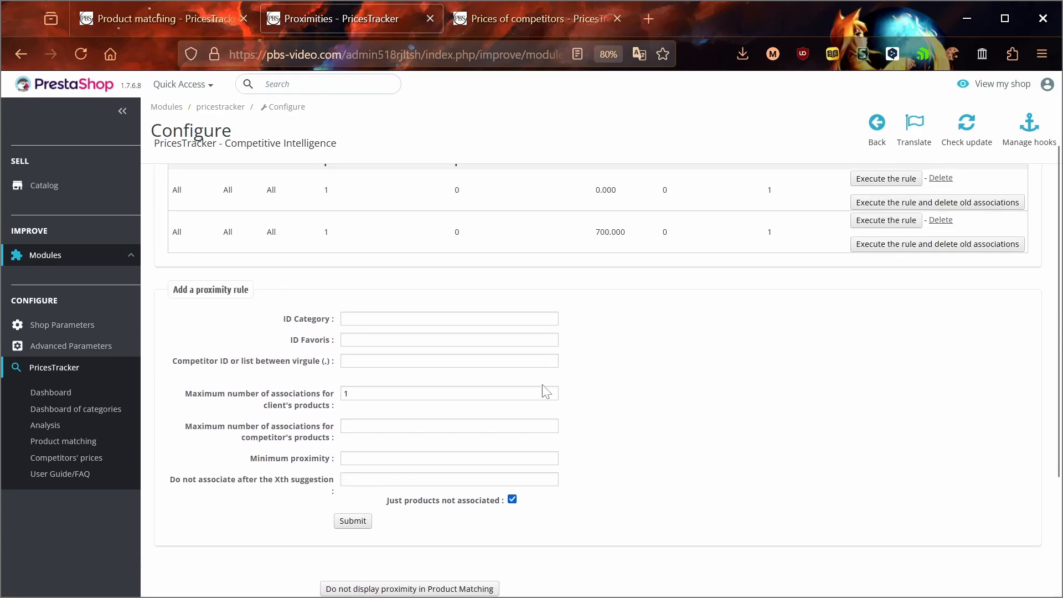
left_click_drag(277, 321, 339, 355)
left_click(294, 346)
left_click(260, 388)
left_click_drag(174, 366, 336, 367)
left_click(312, 370)
left_click_drag(185, 394, 343, 419)
left_click(292, 410)
left_click_drag(186, 424, 334, 442)
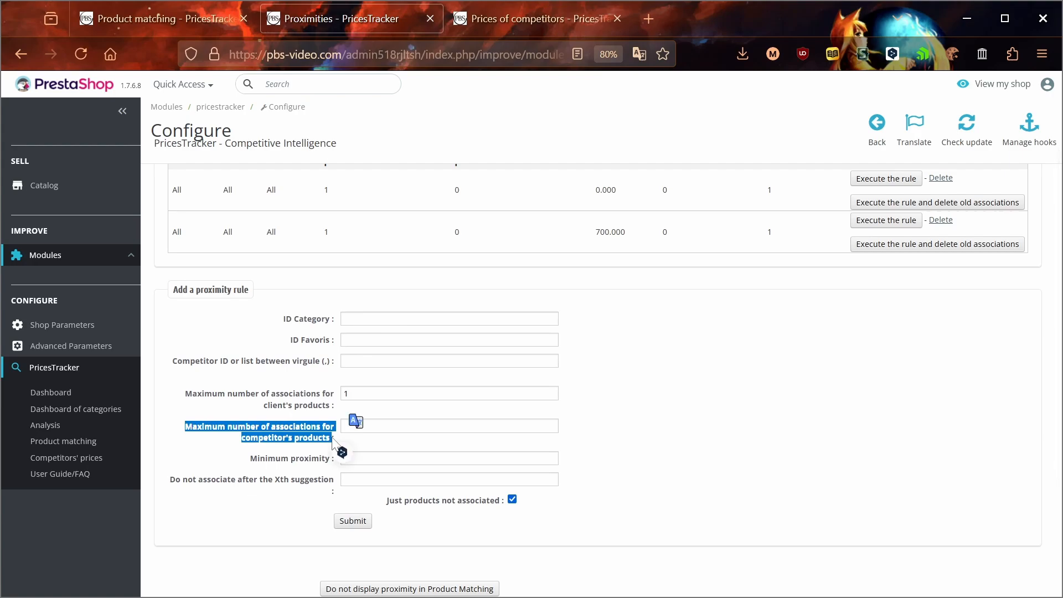
Raise the client's-products association limit from 1 to 3 and return to Product matching.
left_click(211, 392)
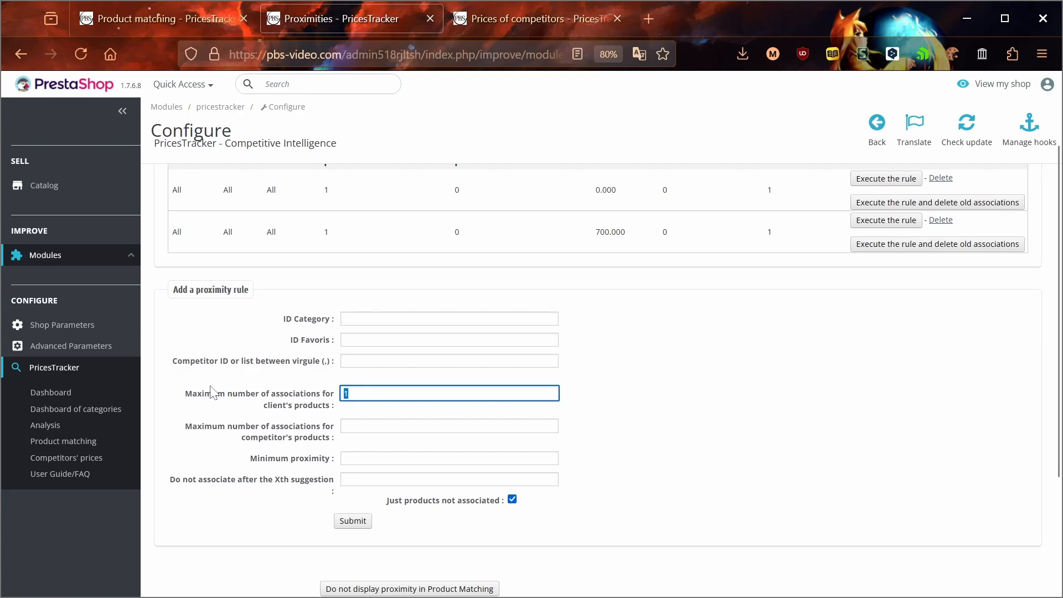
type("3")
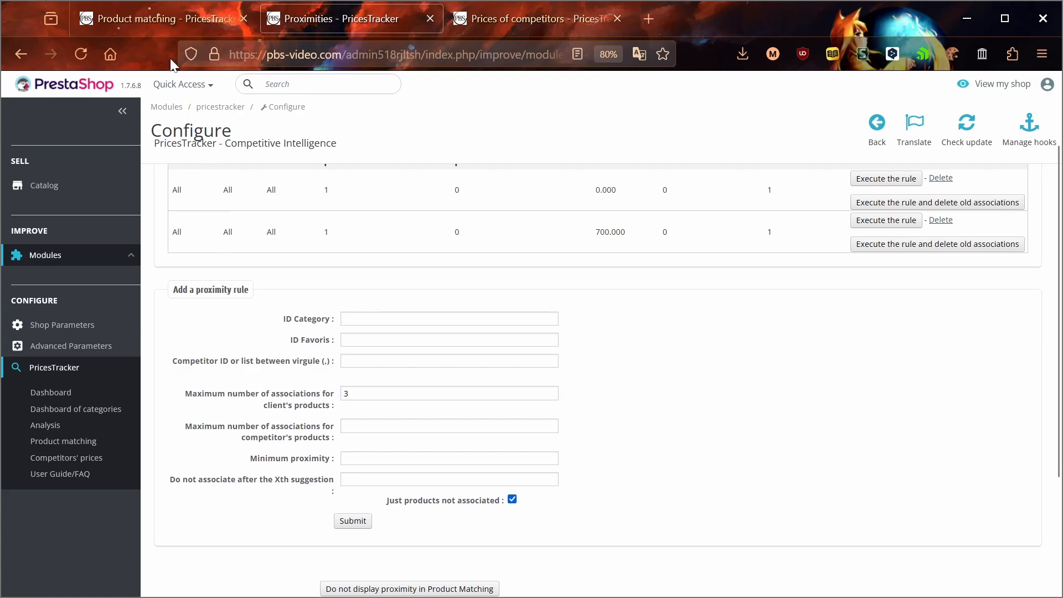
left_click(166, 22)
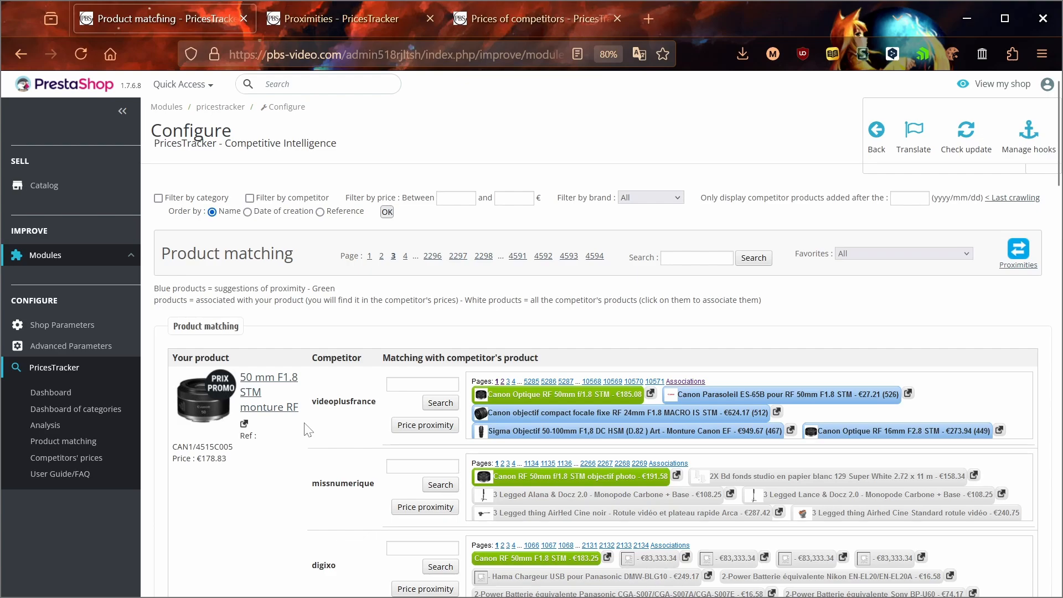
scroll(307, 429, "down", 3)
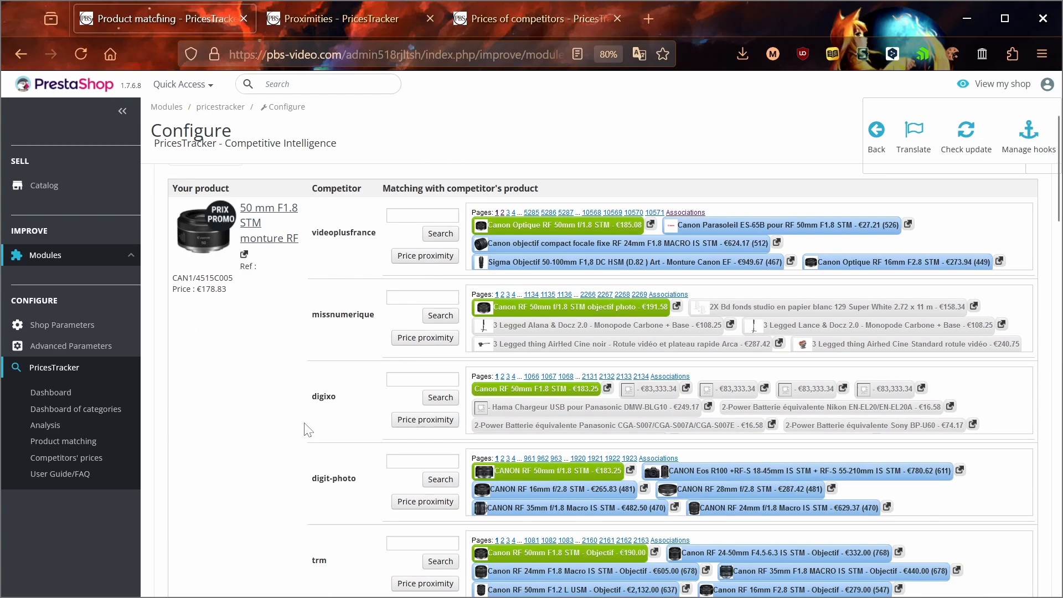
left_click(705, 227)
left_click(683, 247)
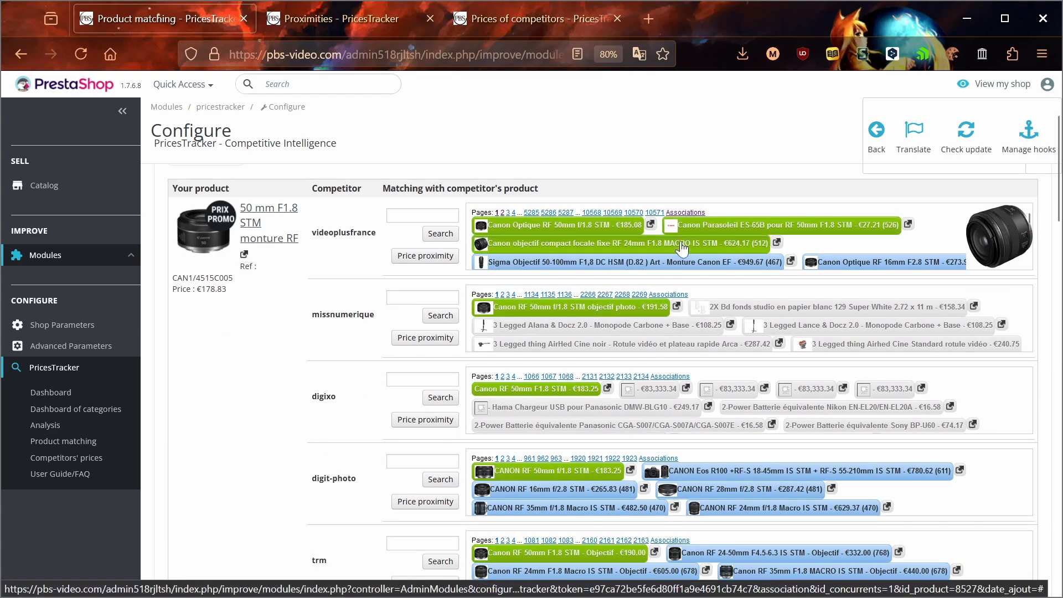
left_click(705, 245)
left_click(723, 230)
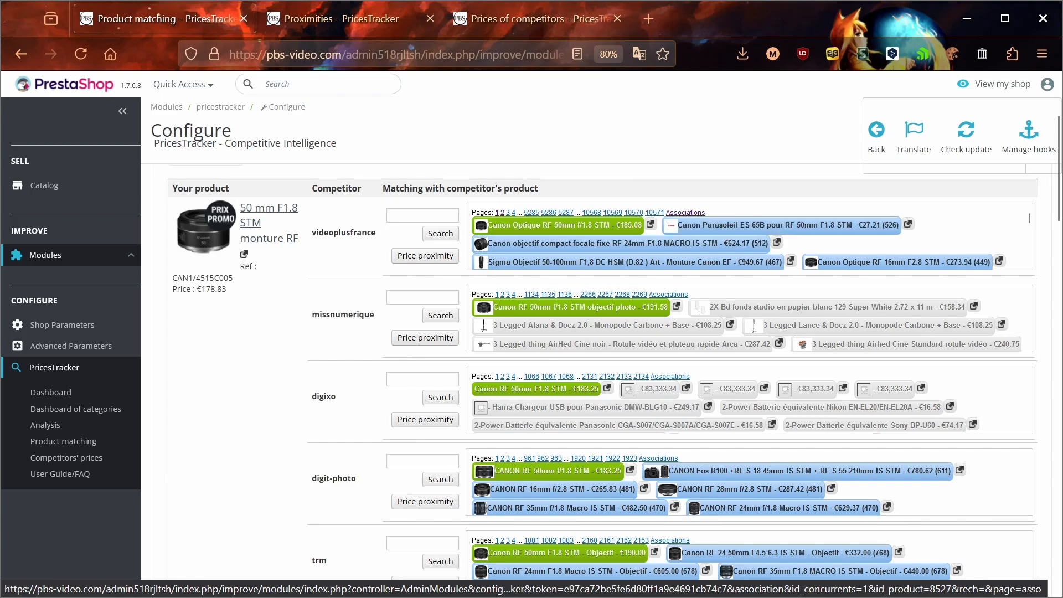
left_click(502, 18)
left_click(332, 18)
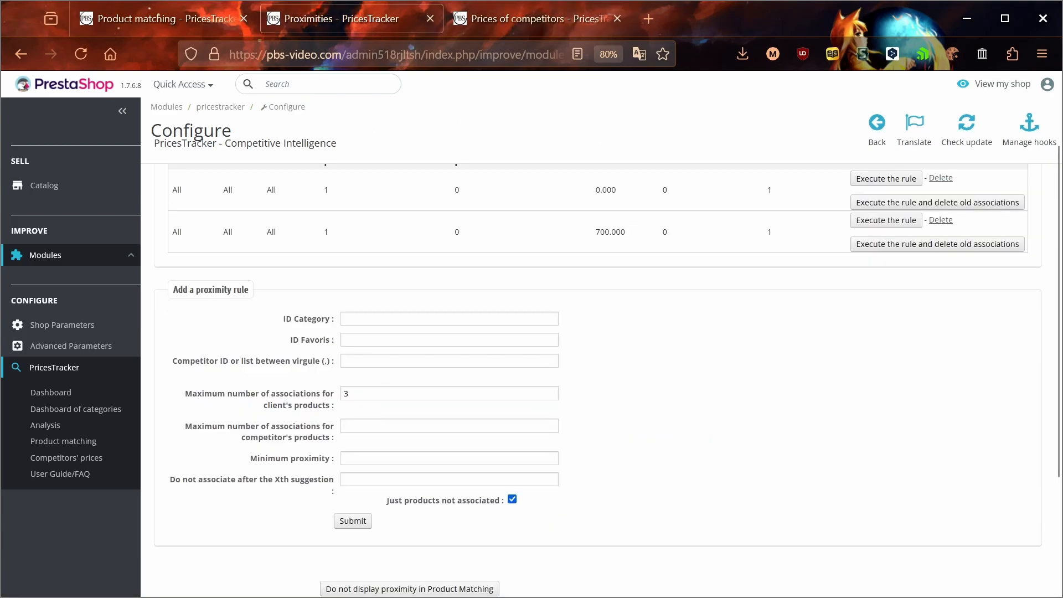
left_click(346, 426)
left_click(157, 31)
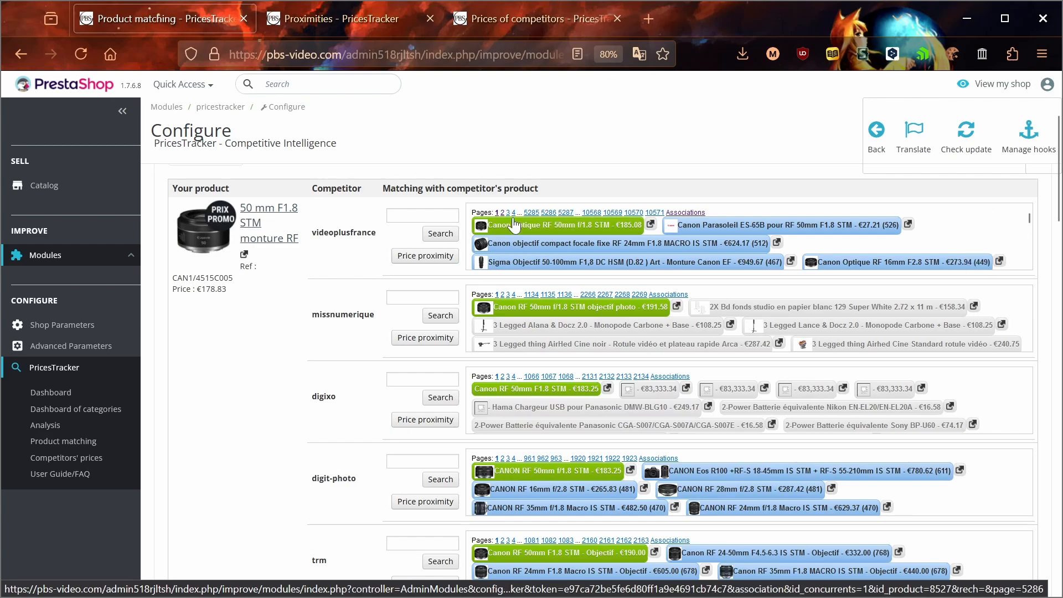
mouse_move(553, 225)
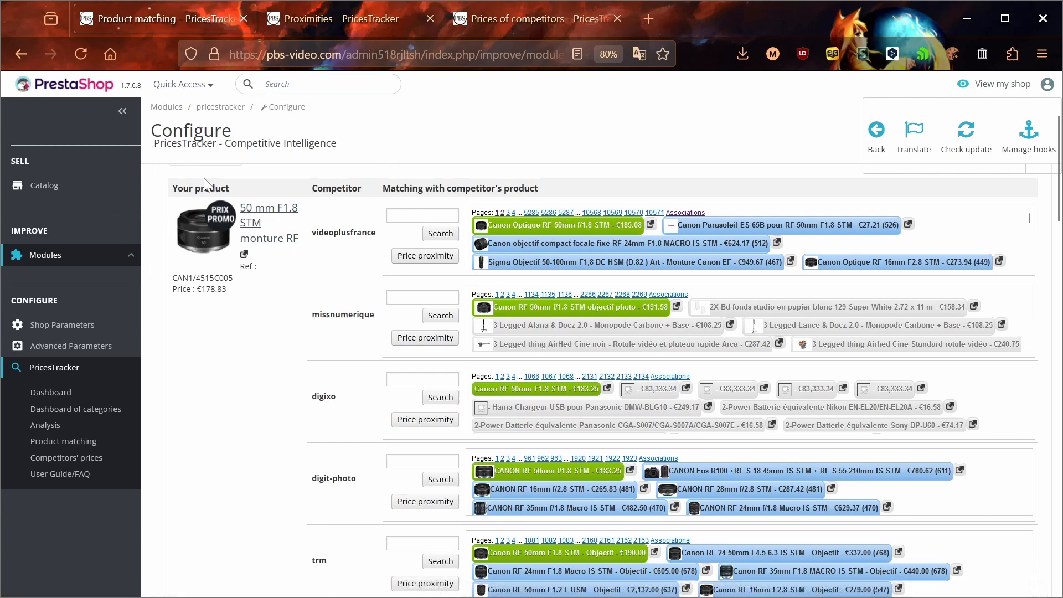
mouse_move(518, 228)
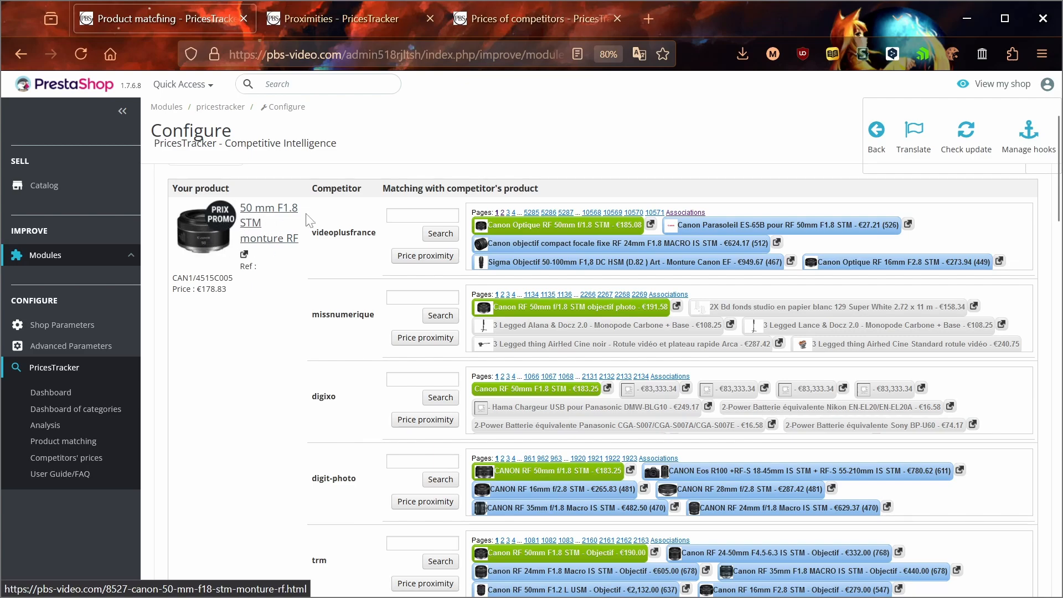
mouse_move(480, 231)
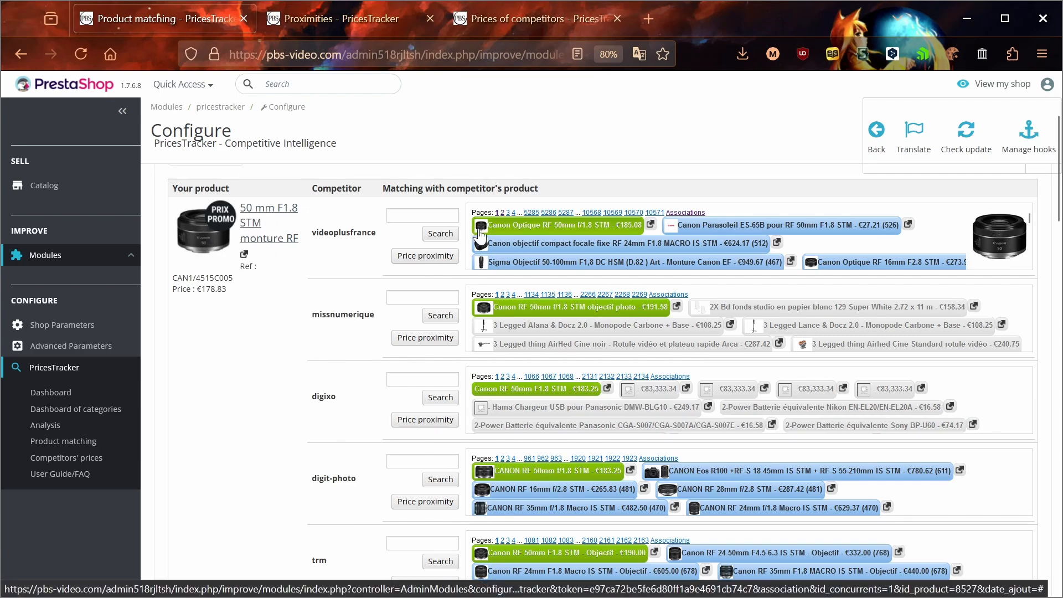
scroll(480, 236, "down", 10)
scroll(363, 310, "down", 4)
scroll(286, 294, "up", 2)
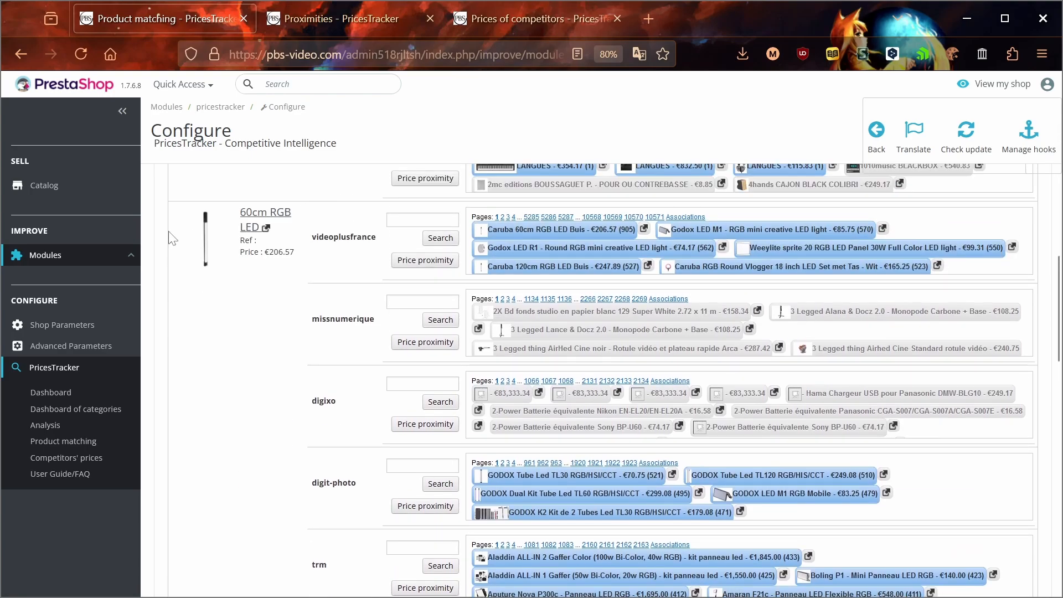
key("Home")
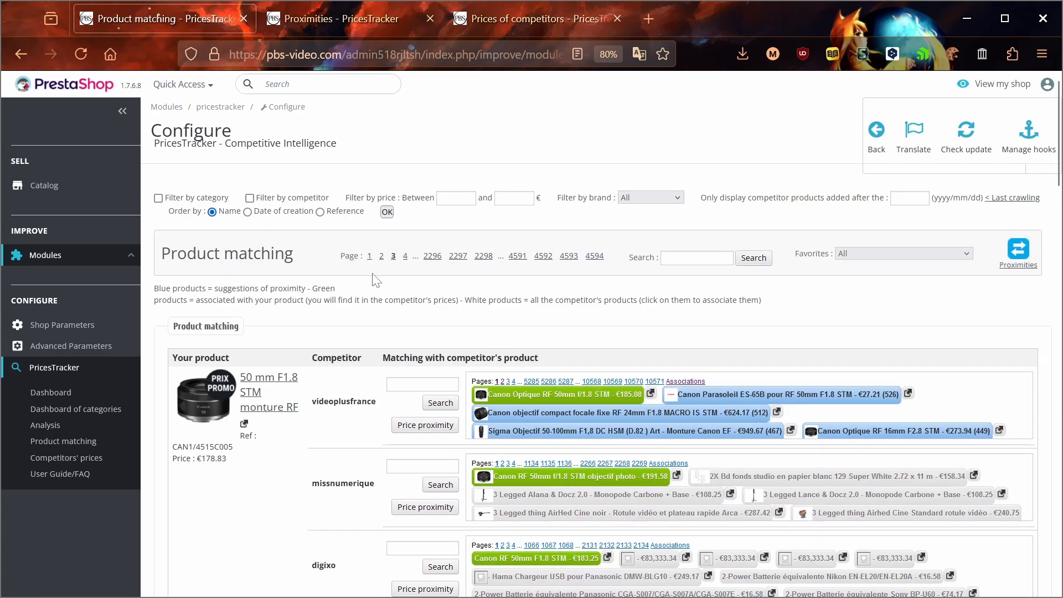
Set the competitor's-products limit to 1 and the Xth suggestion cutoff to 3, then return to Product matching.
left_click(404, 17)
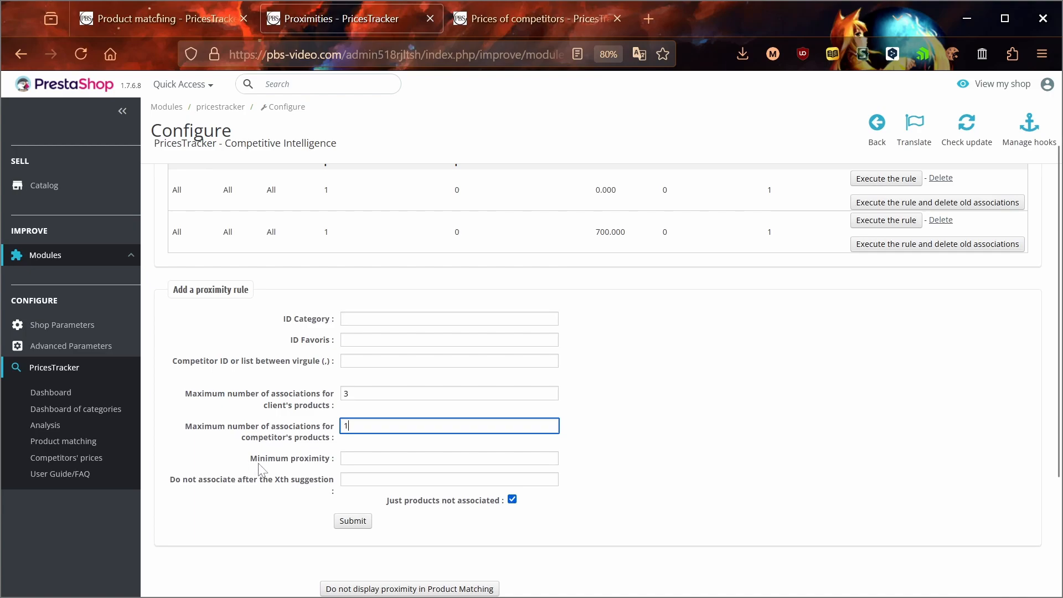
scroll(264, 381, "down", 3)
left_click_drag(177, 318, 335, 324)
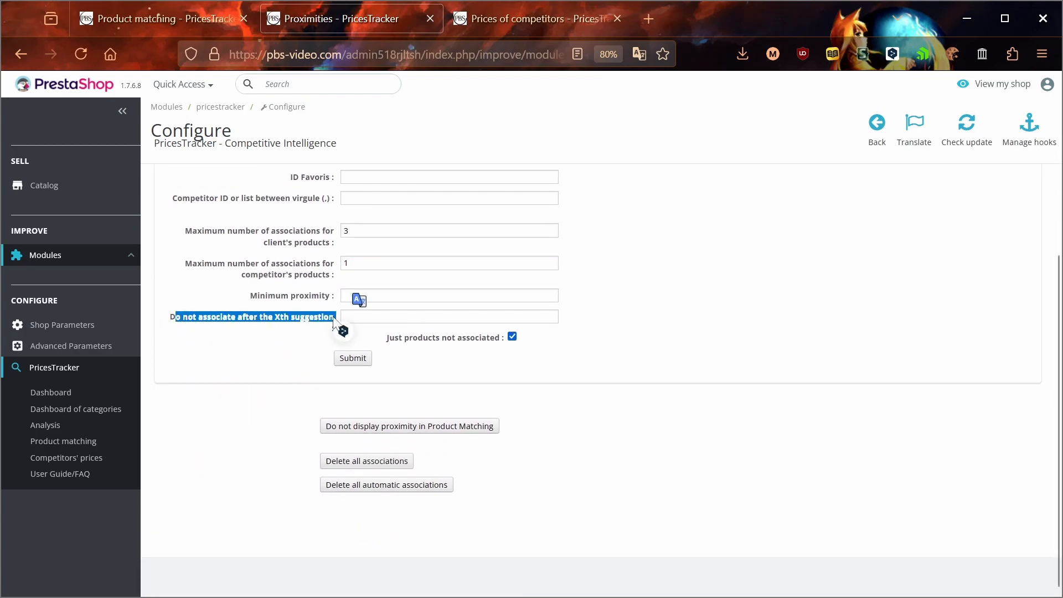
left_click(260, 319)
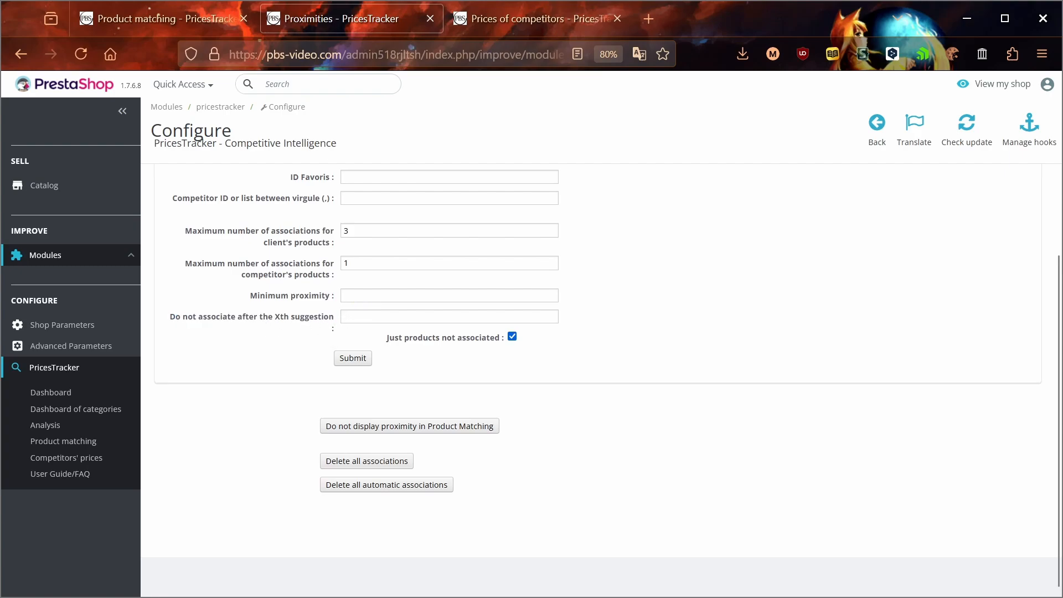
left_click(398, 317)
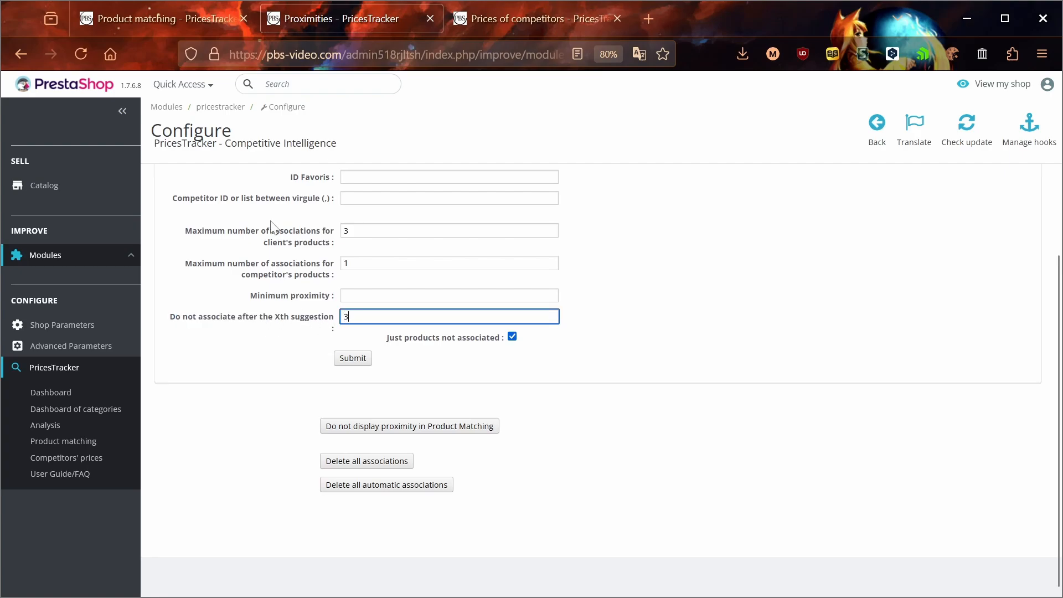
left_click(172, 20)
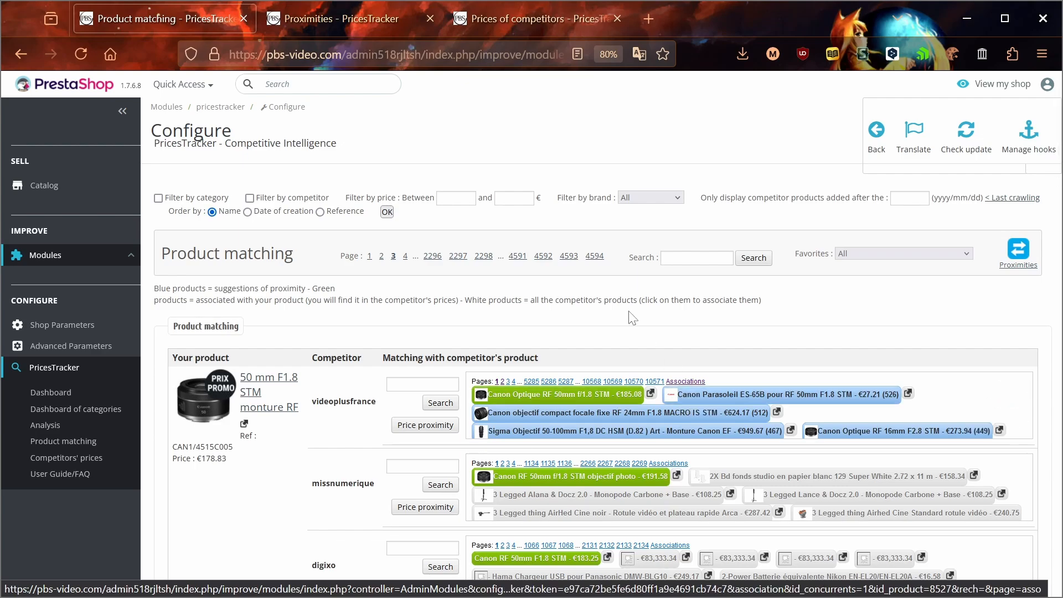
left_click(391, 15)
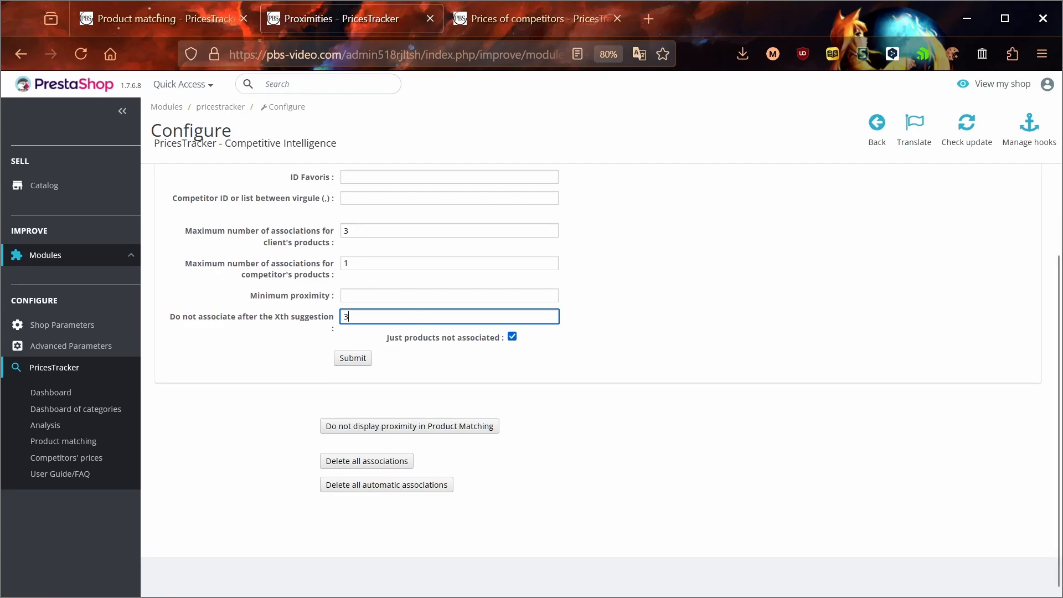
left_click(526, 340)
left_click(513, 337)
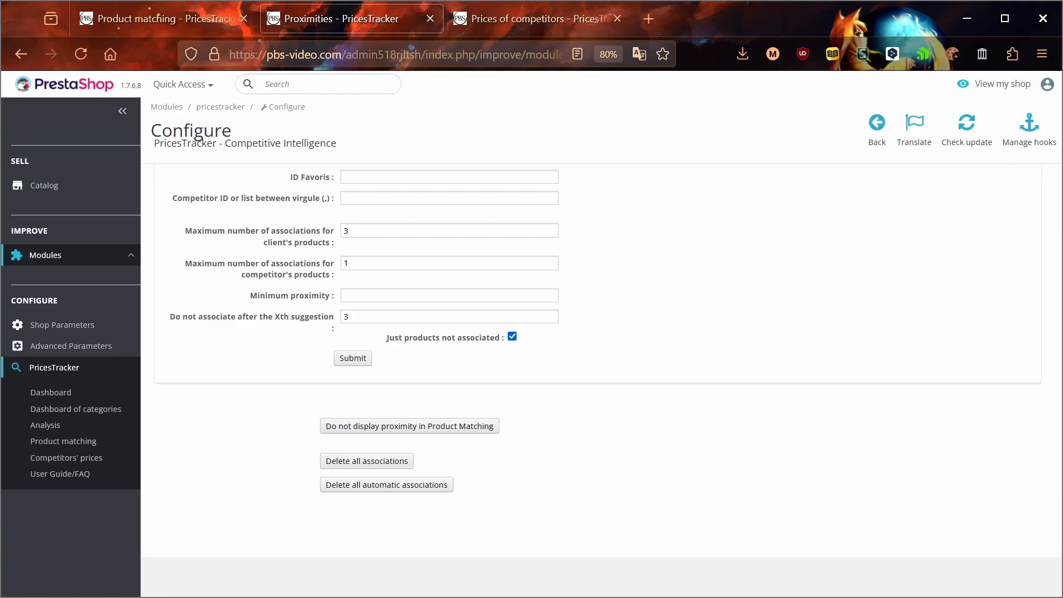
left_click(172, 31)
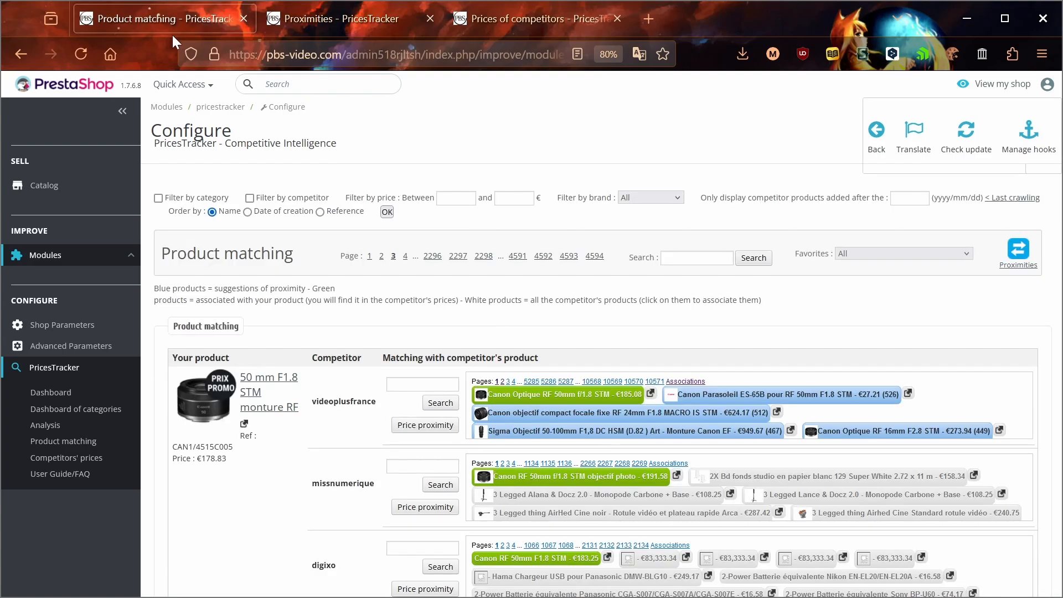
scroll(332, 315, "down", 1)
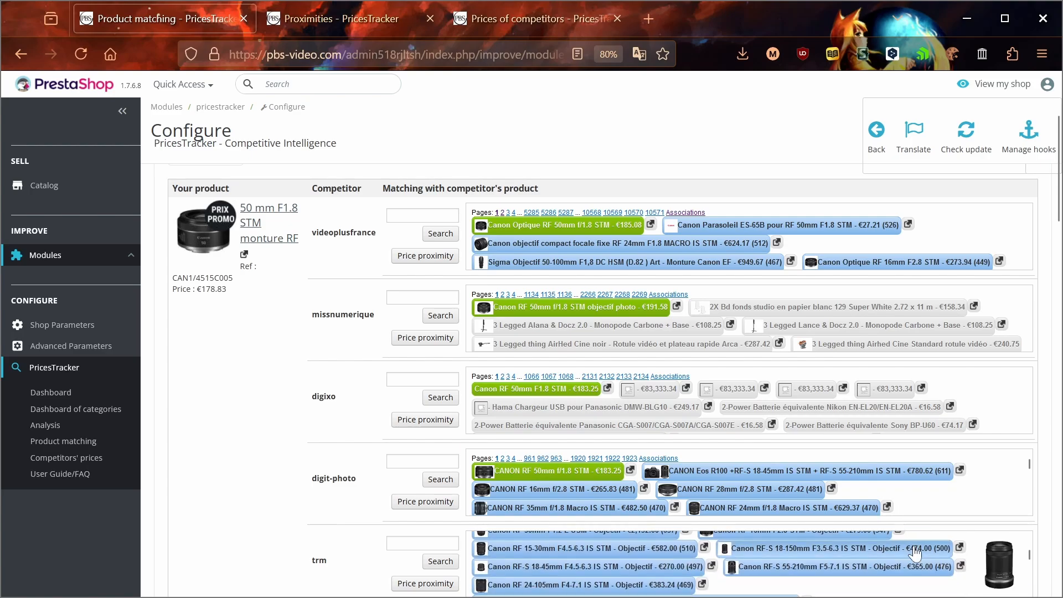
scroll(906, 553, "down", 3)
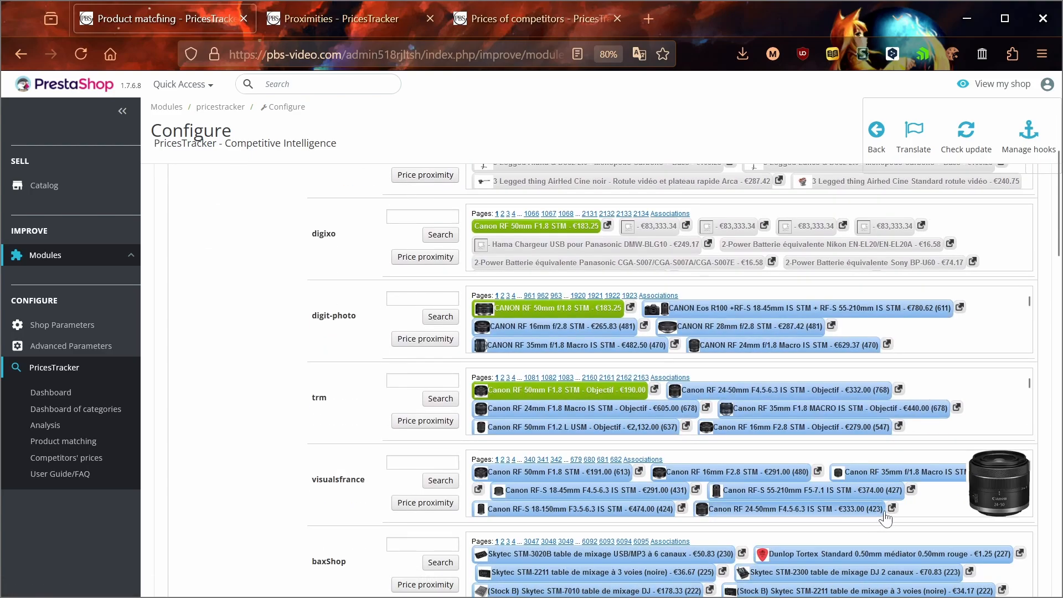
scroll(282, 415, "up", 6)
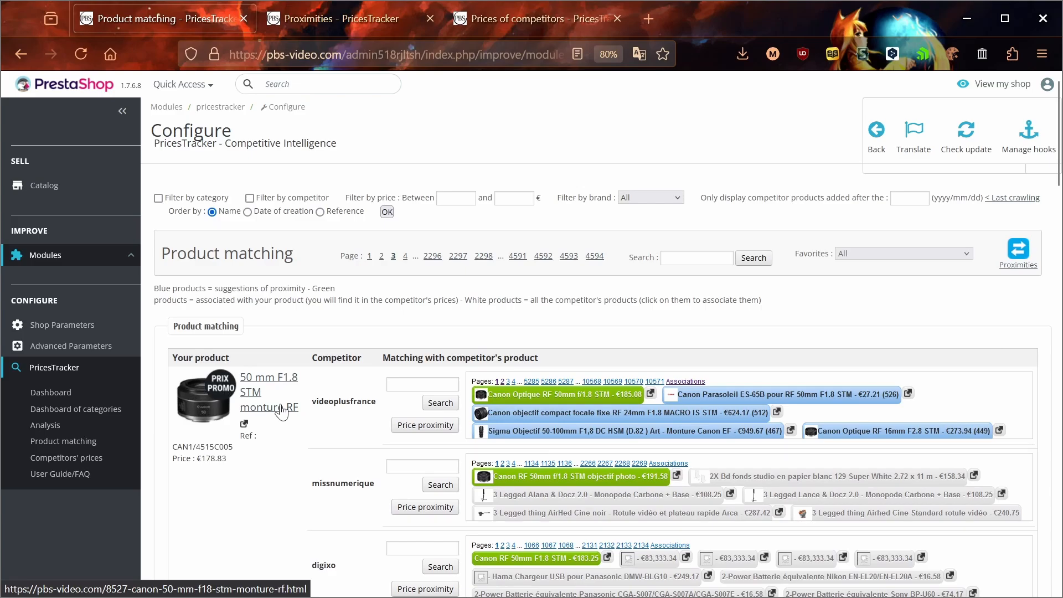
scroll(280, 410, "down", 6)
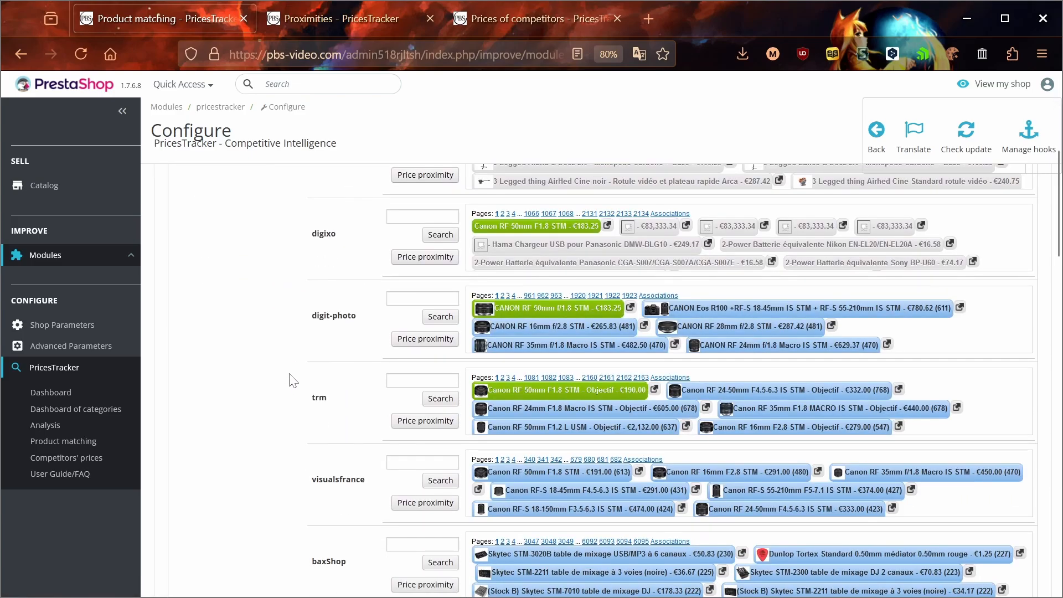
scroll(293, 380, "down", 3)
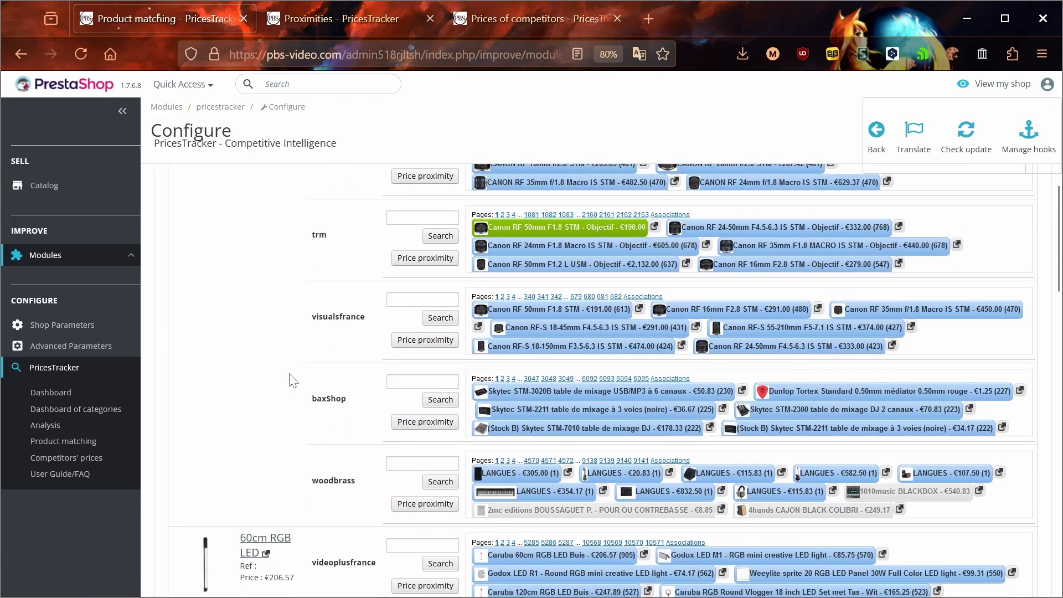
scroll(292, 380, "down", 3)
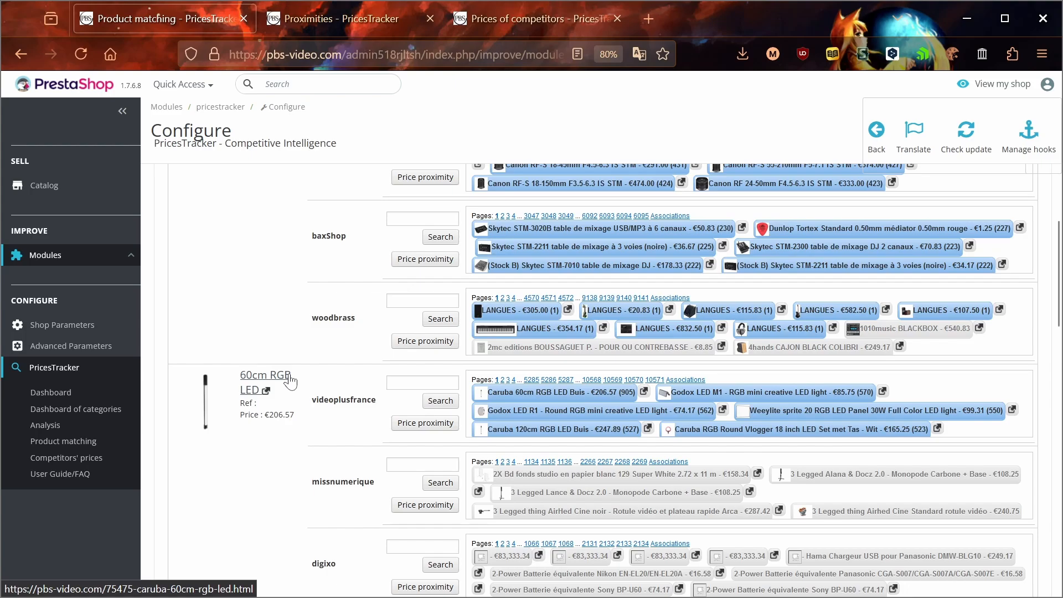